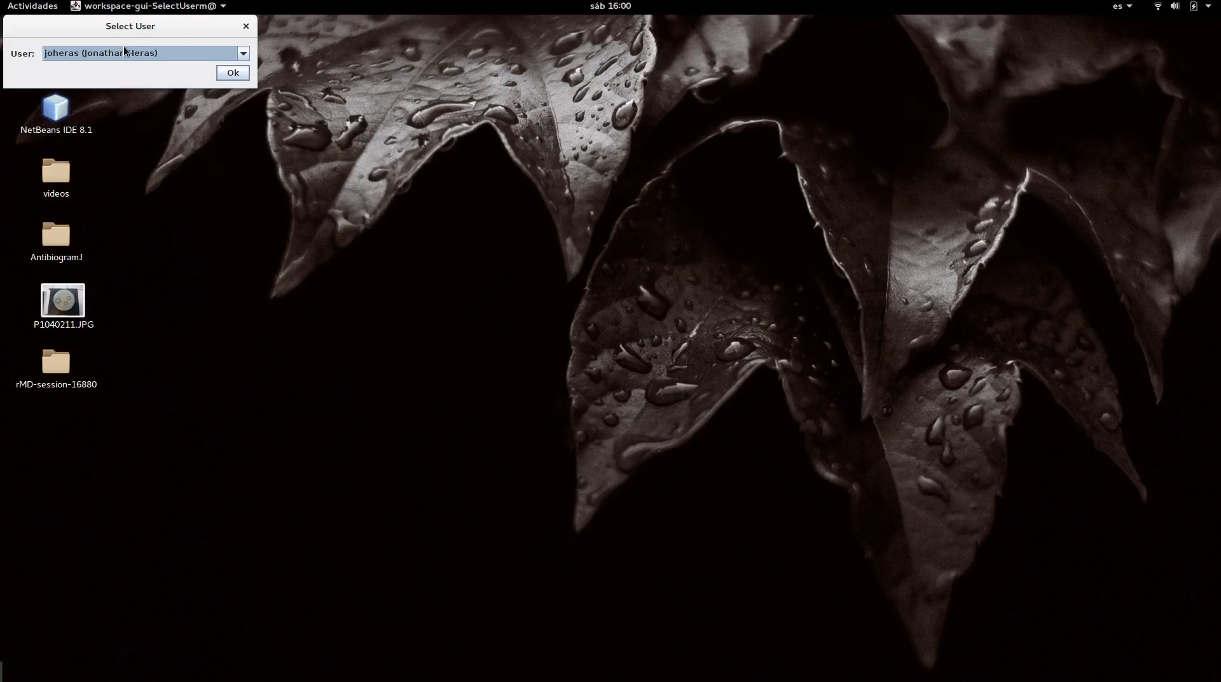
Confirm the preselected user and open the existing experiment Experiment1
left_click(233, 73)
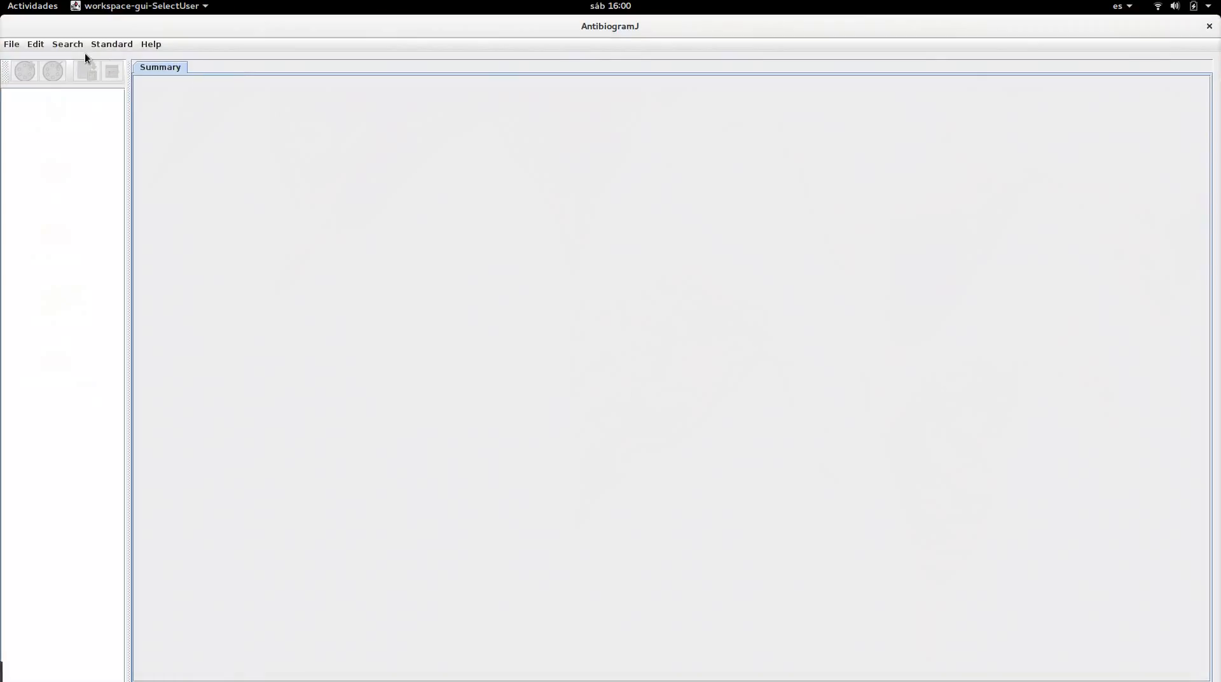
left_click(12, 44)
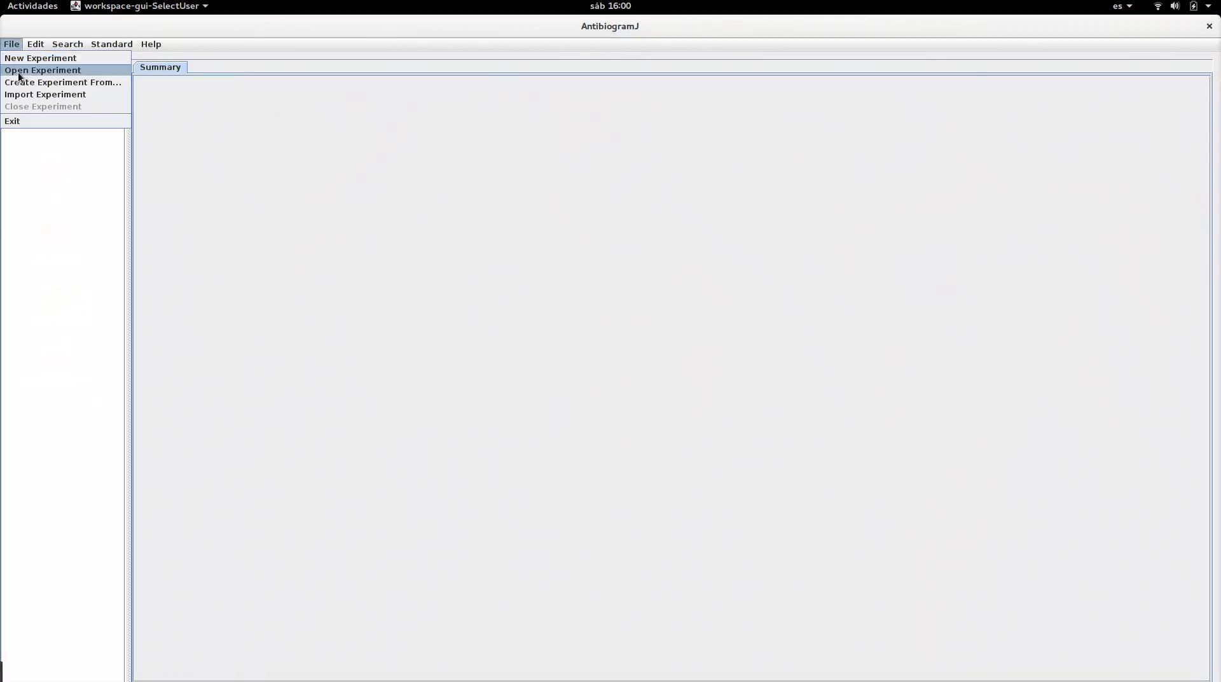
left_click(18, 71)
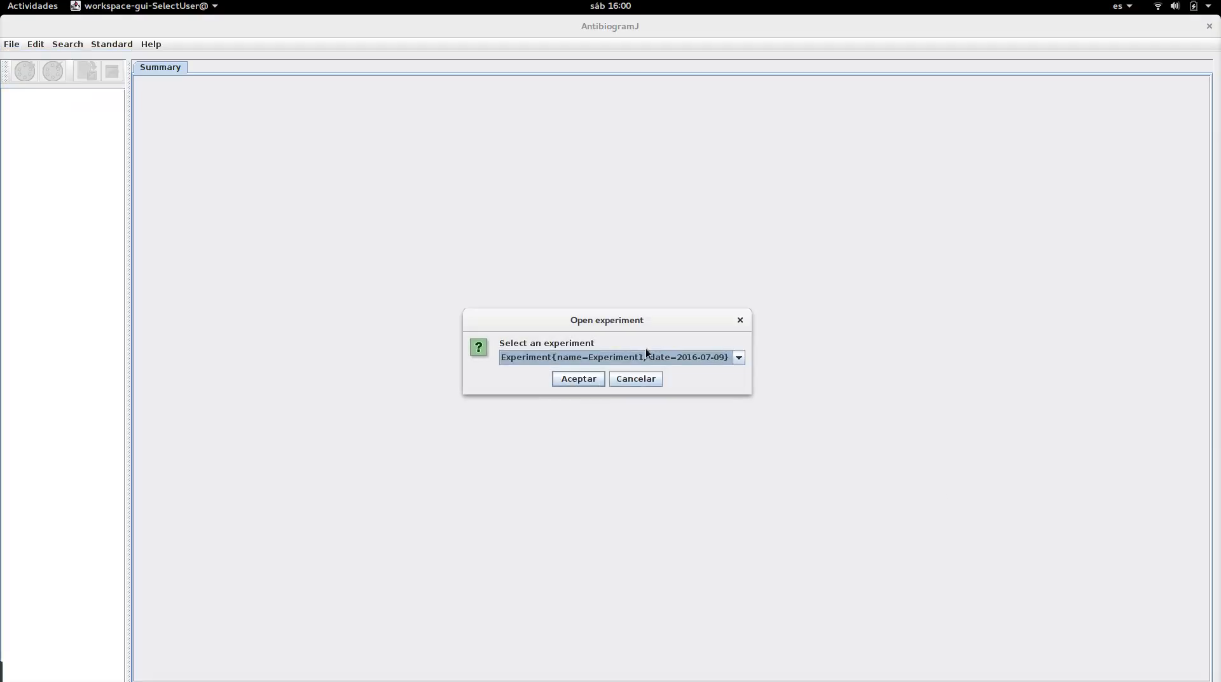
left_click(579, 379)
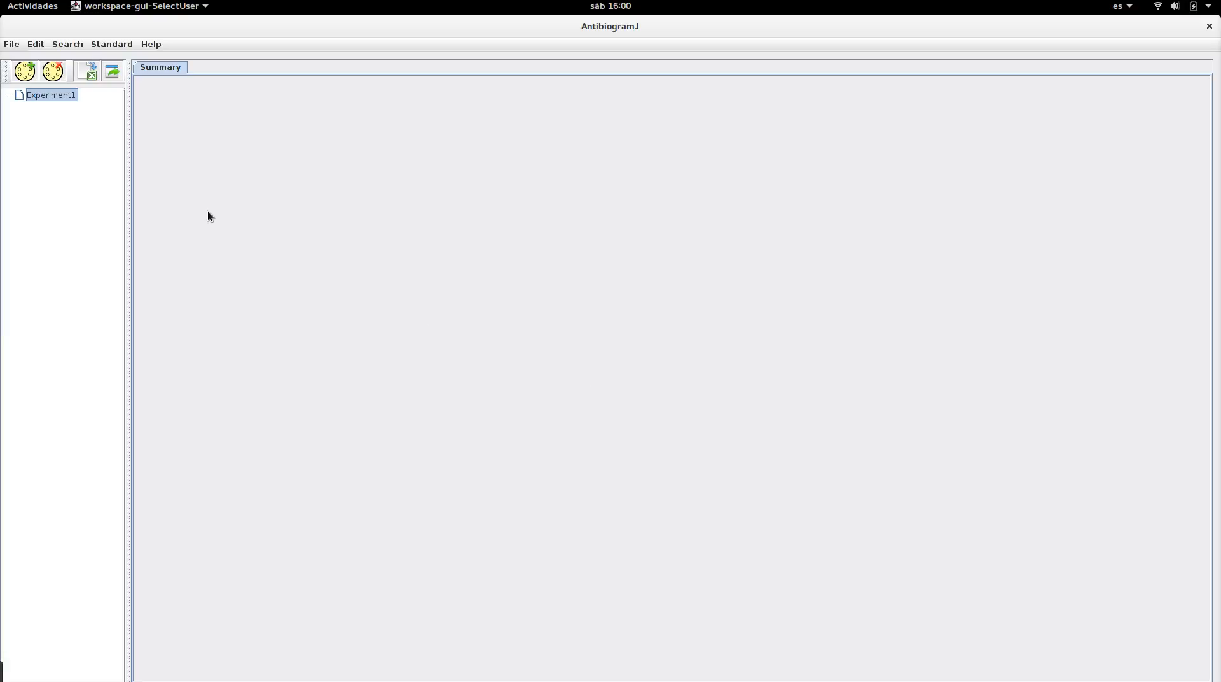
Load the image P1040211.JPG from the Escritorio folder into the experiment for analysis
left_click(24, 71)
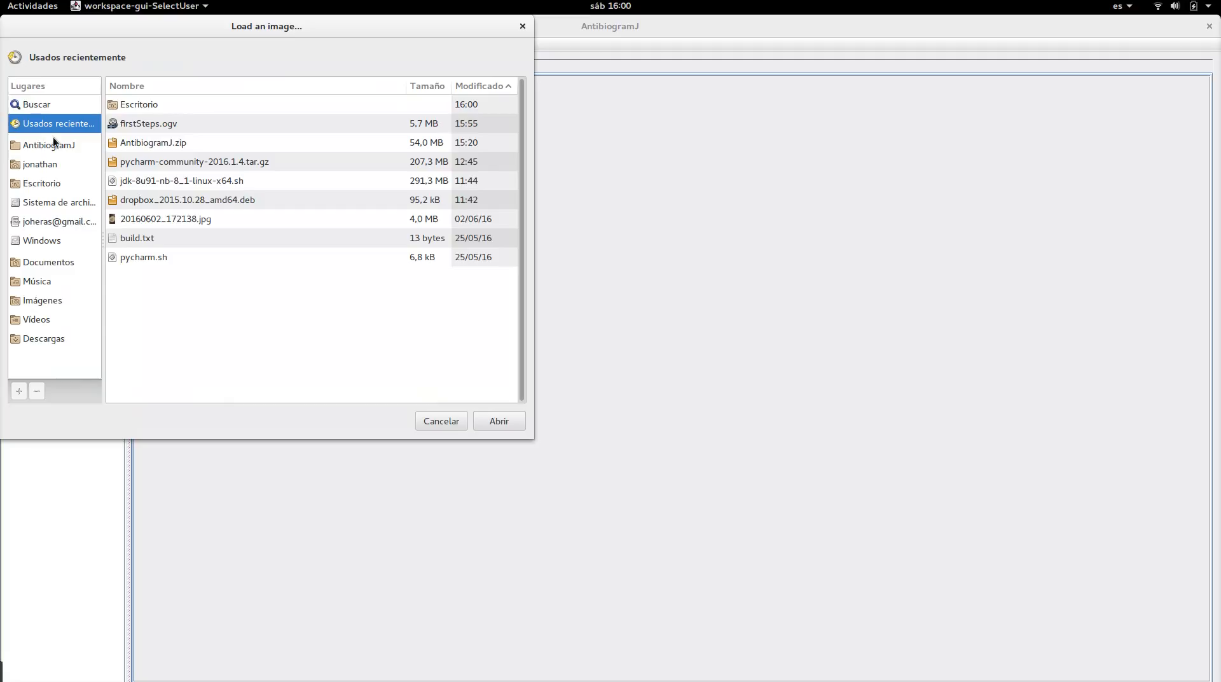
left_click(50, 183)
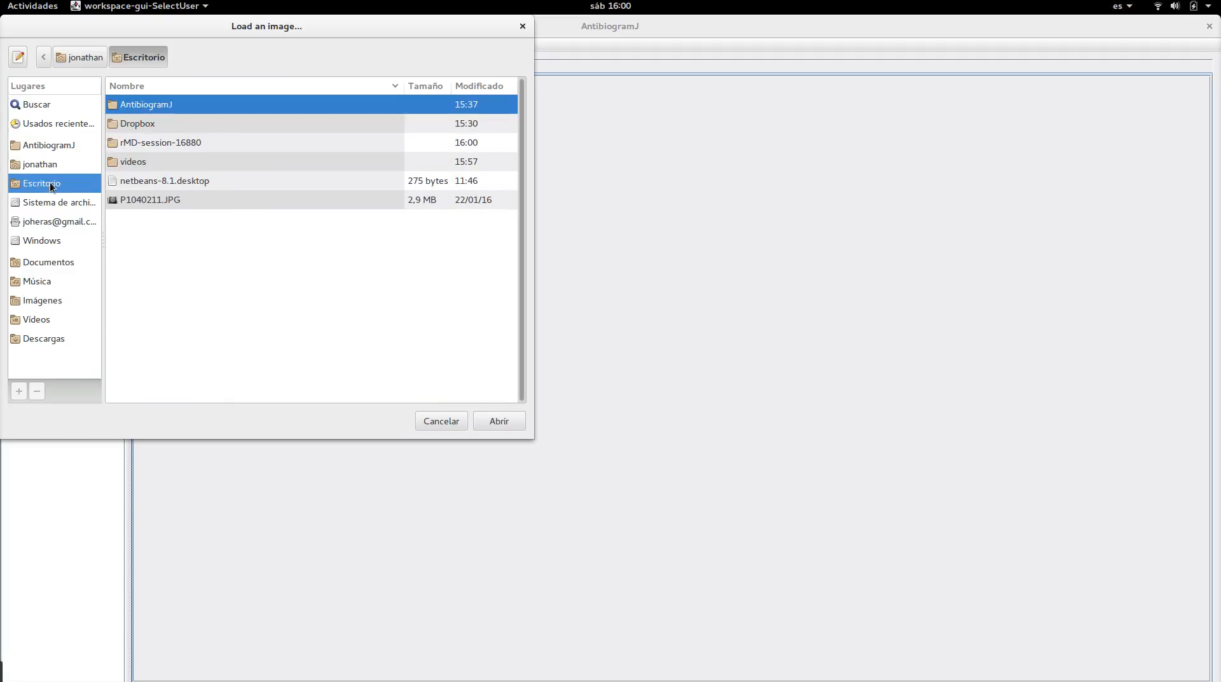
left_click(163, 204)
double_click(163, 204)
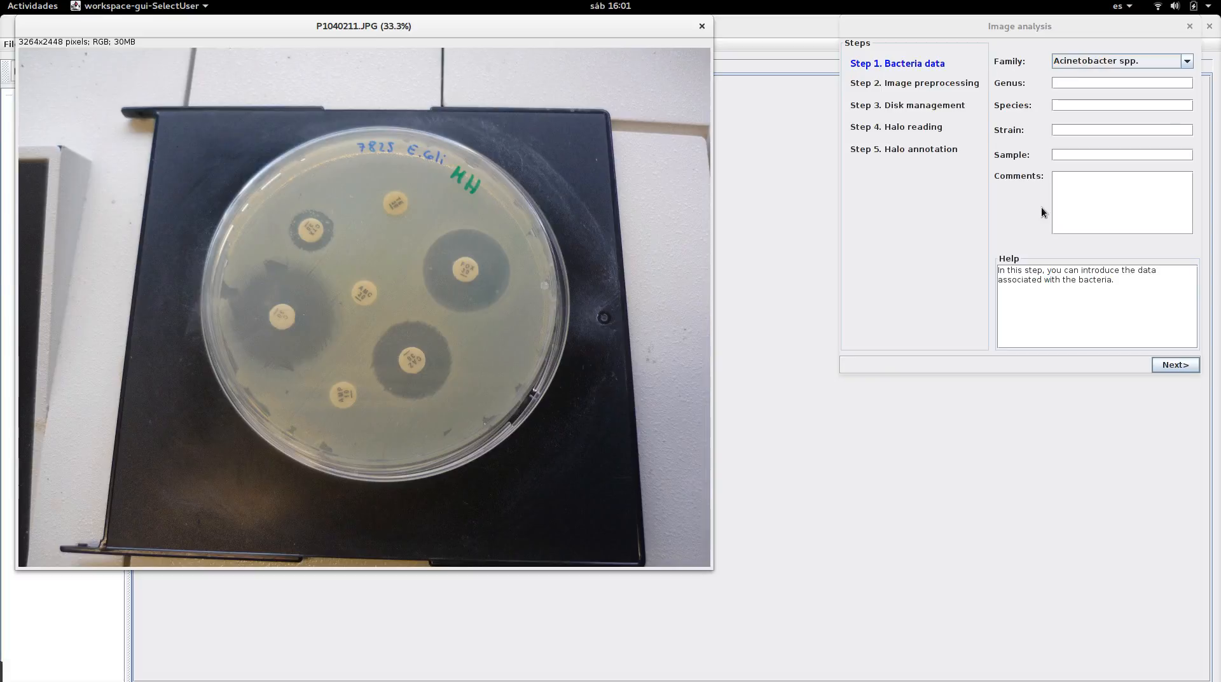
Enter the bacteria data: family Enterobacteriaceae, genus Escheric, species E. Coli, identifier 7825, and continue to preprocessing
left_click(1148, 63)
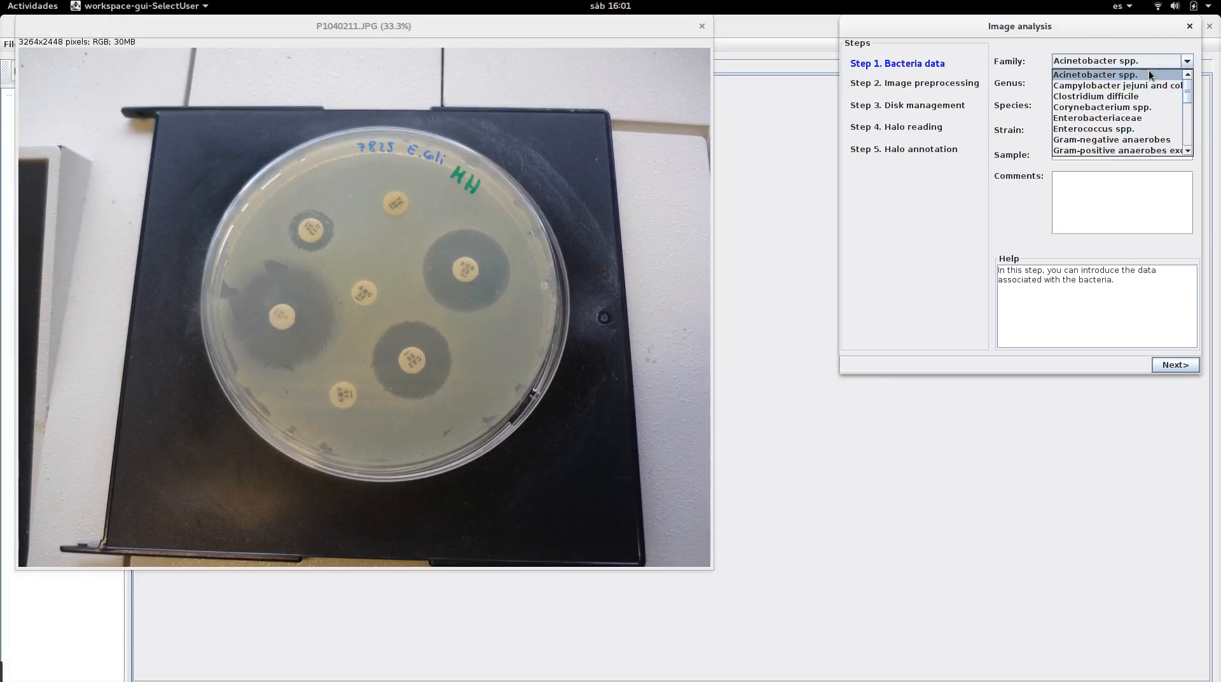
left_click(1124, 118)
left_click(1093, 83)
type("Es")
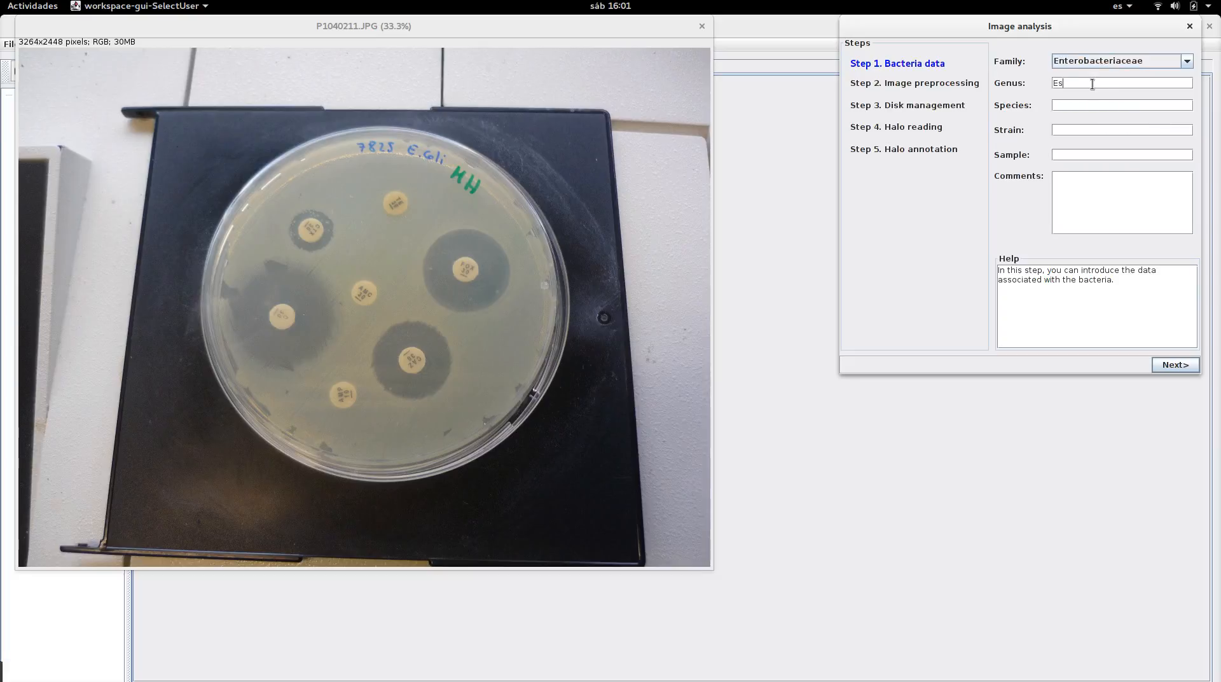
type("cherici")
key("Tab")
type("E")
type(". Coli")
type("7825")
left_click(1164, 363)
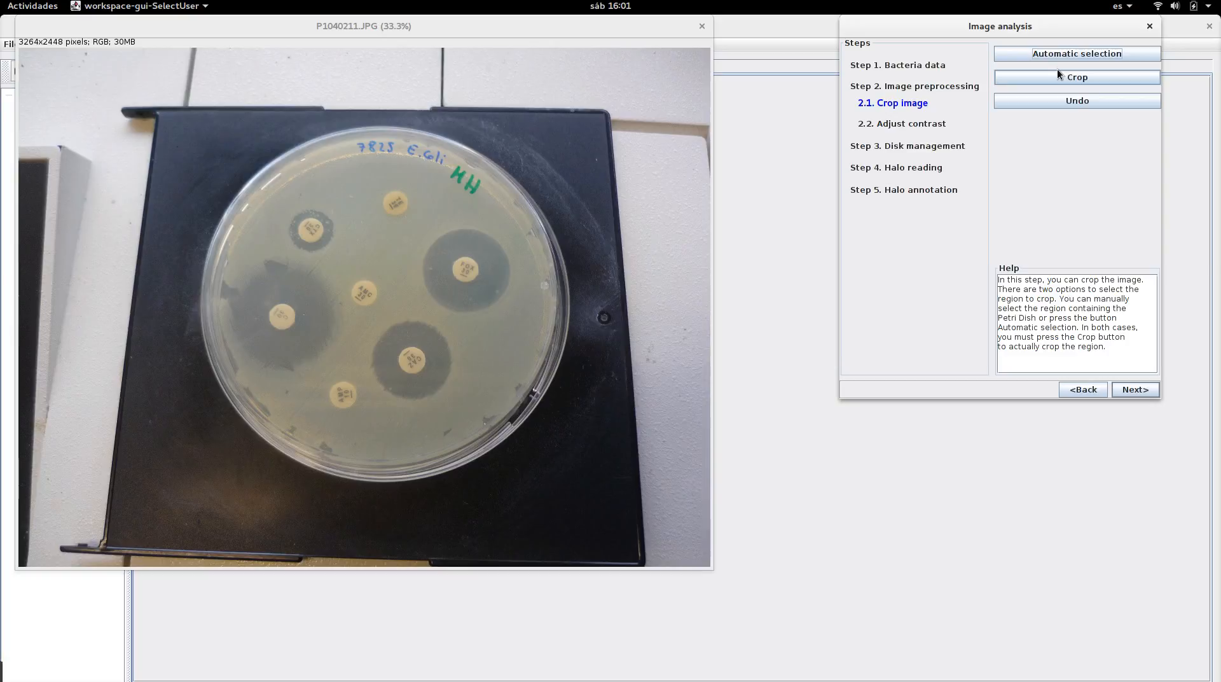
Automatically select the Petri dish and adjust the detected circular outline to fit the dish edge
left_click_drag(1048, 33, 1102, 36)
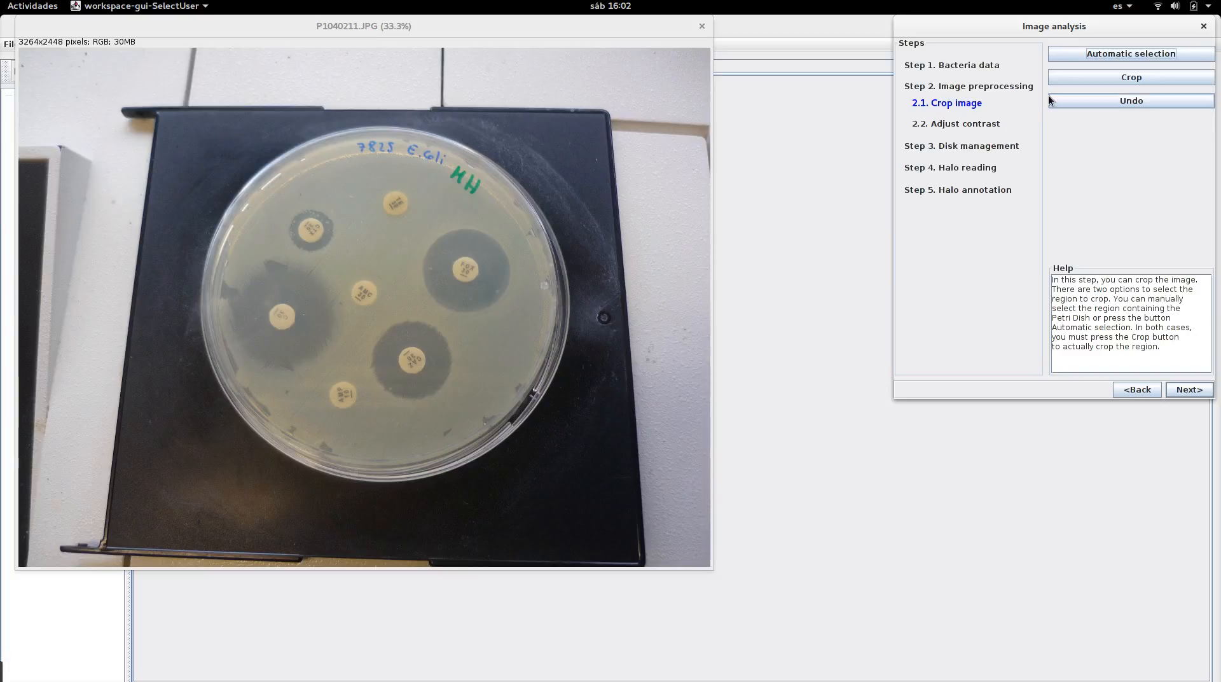
left_click(1162, 60)
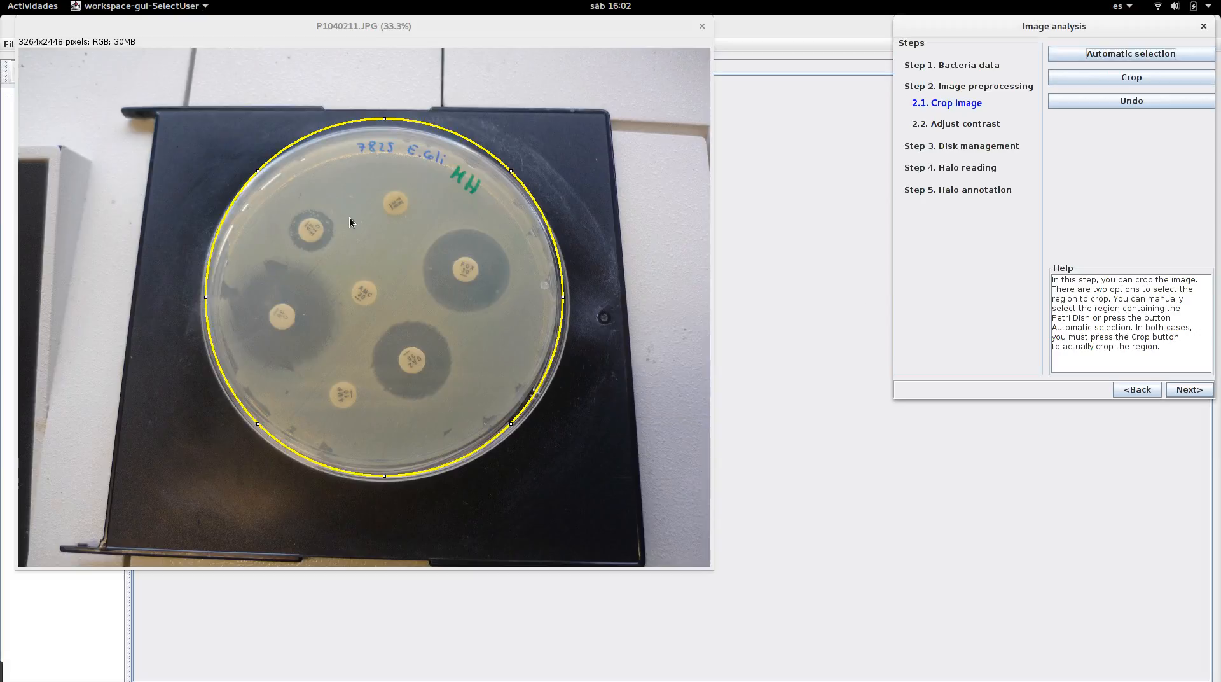
left_click_drag(353, 229, 355, 235)
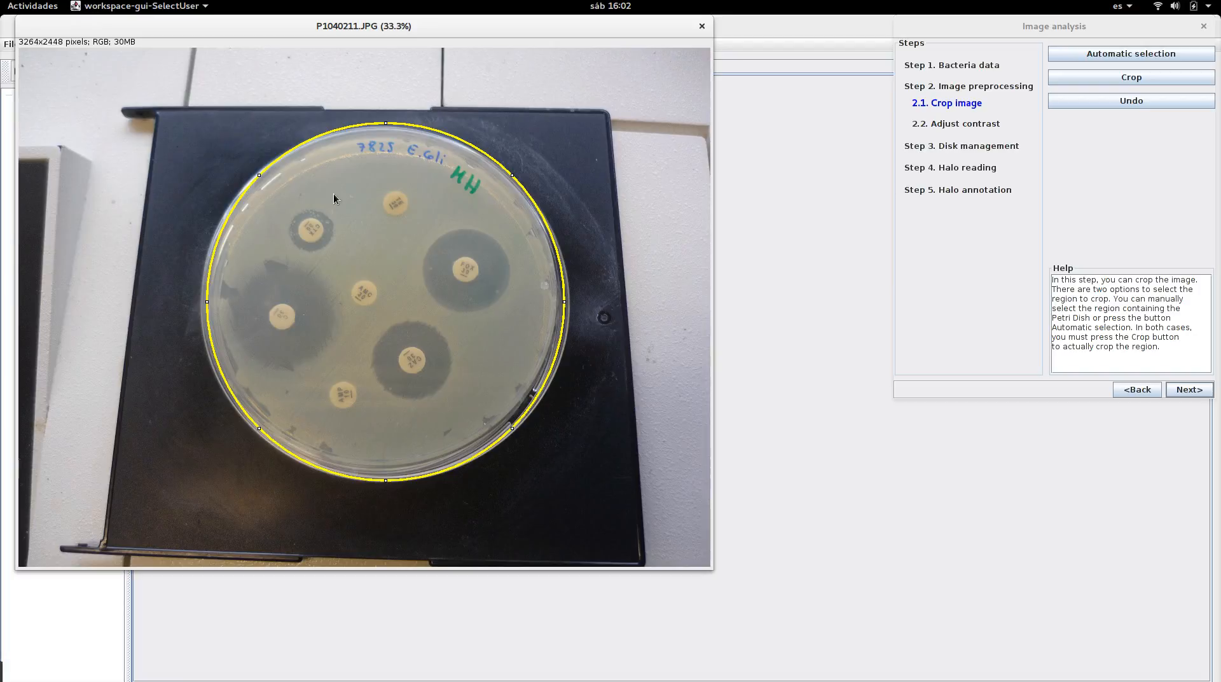
mouse_move(334, 195)
left_mouse_down()
mouse_move(282, 177)
mouse_move(335, 199)
left_mouse_up()
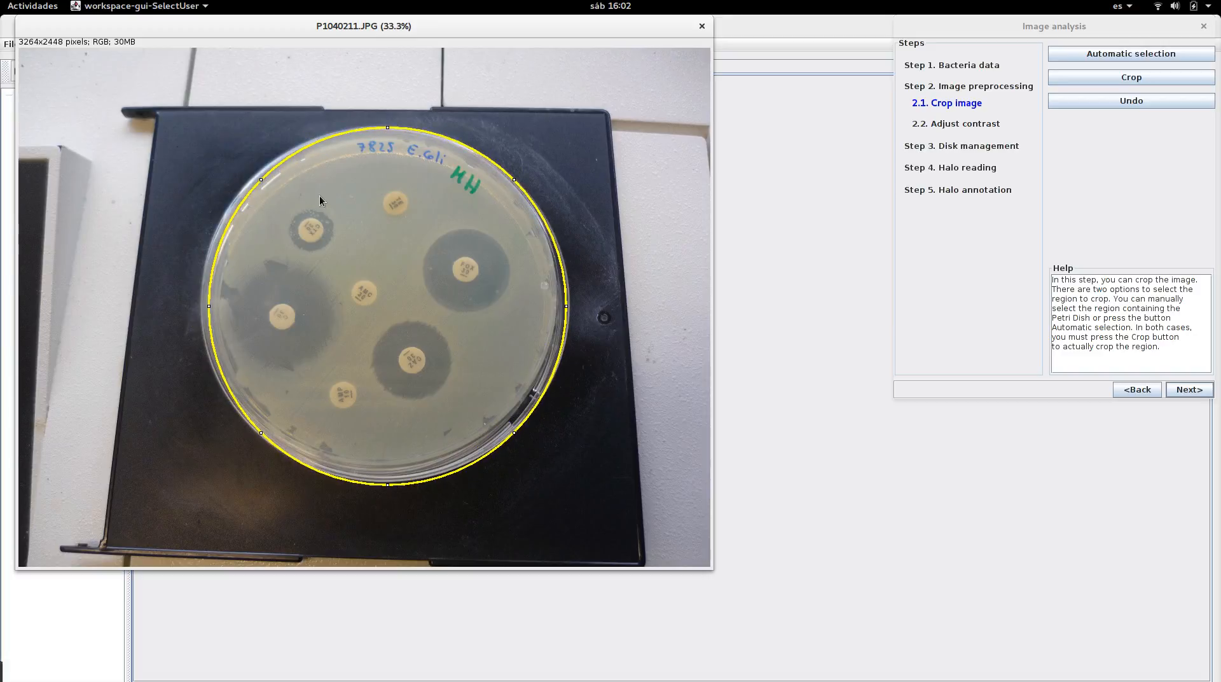
left_click_drag(260, 182, 251, 180)
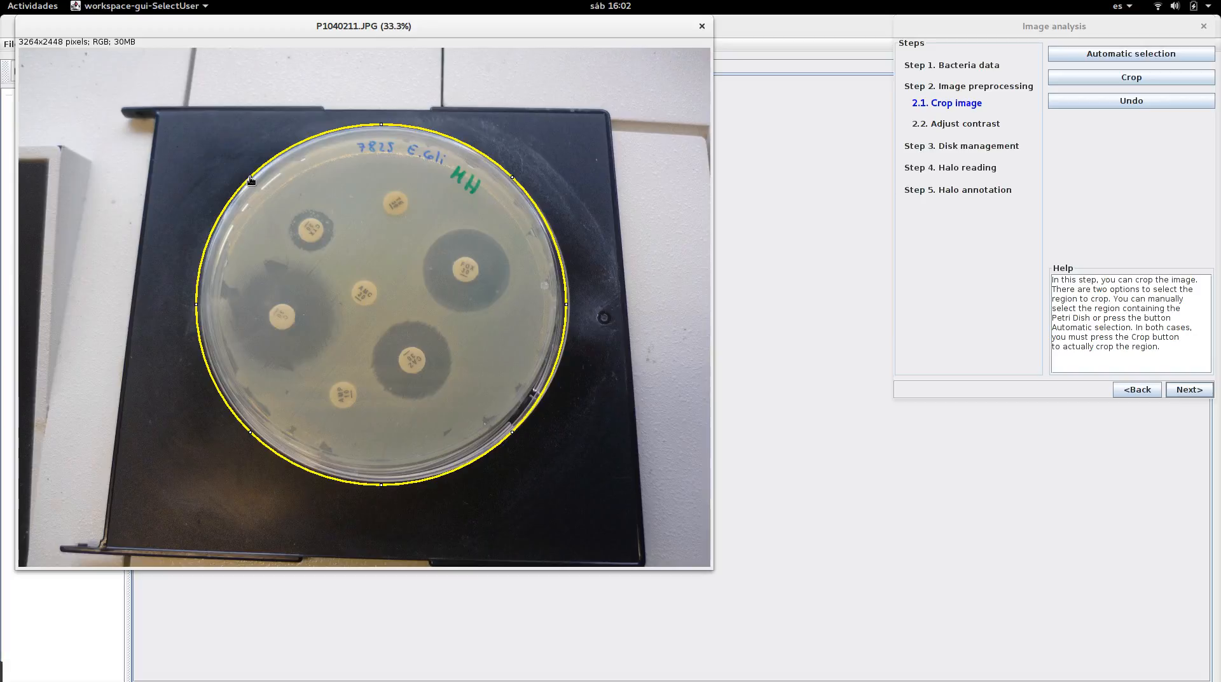
Crop the image to the circular selection and undo the crop
left_click(1105, 79)
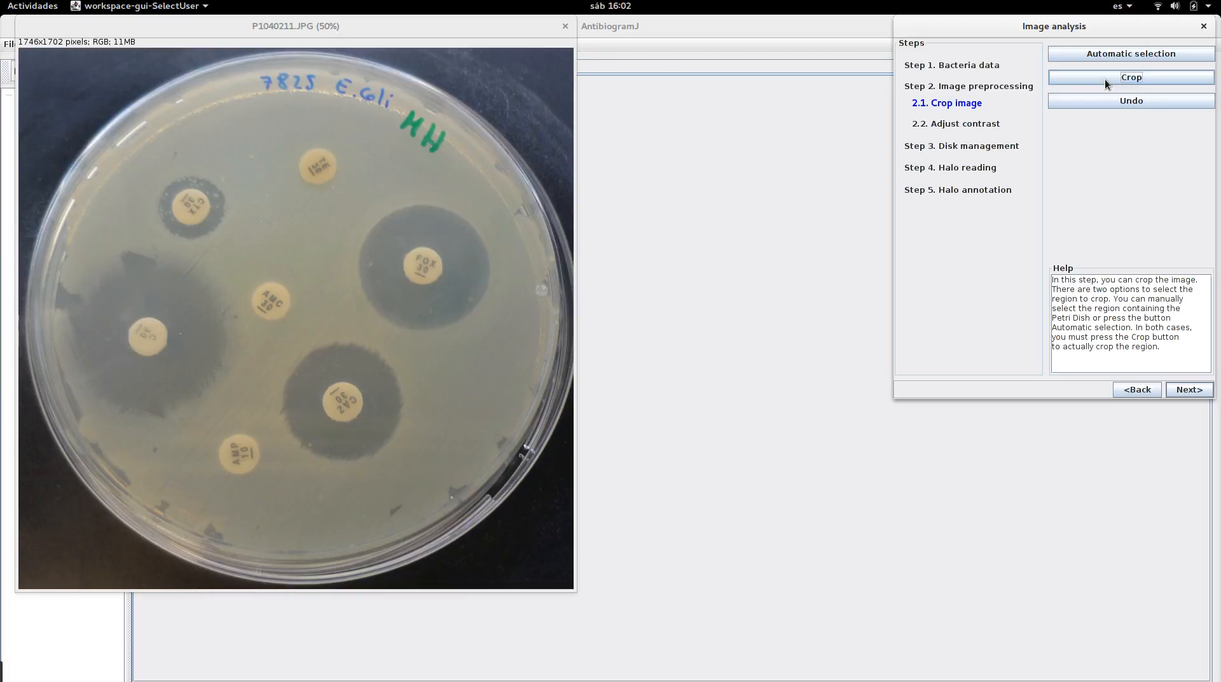
left_click(1101, 105)
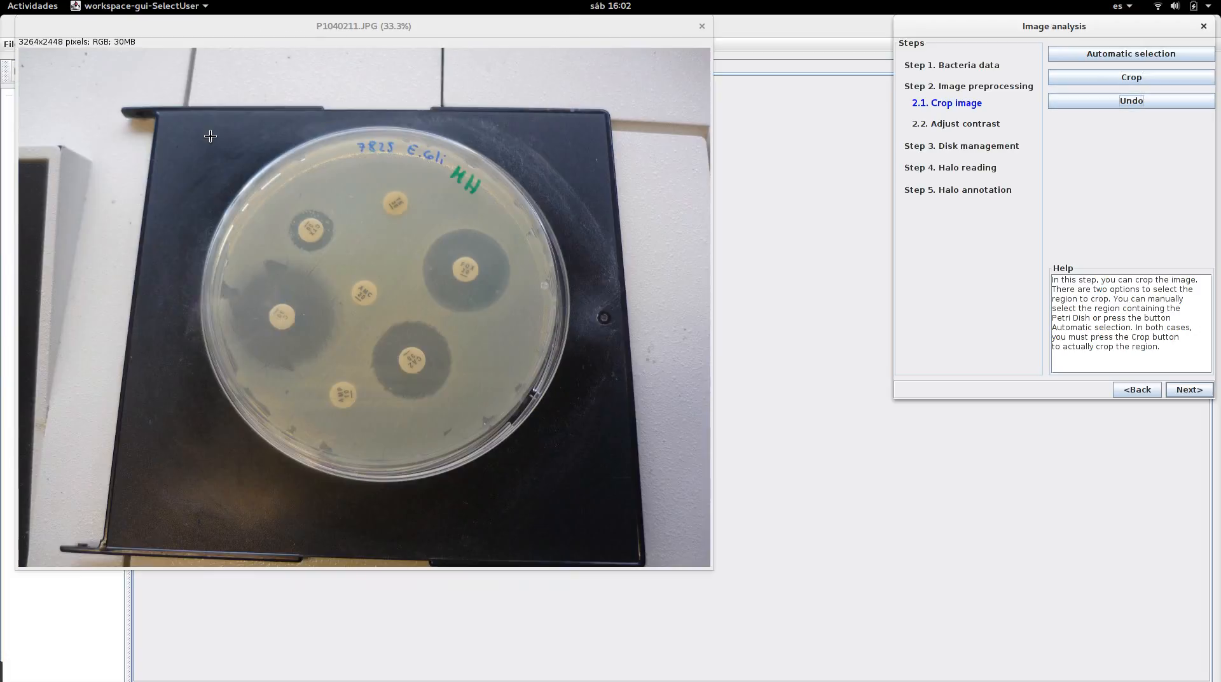
Draw a rectangular selection around the whole Petri dish and crop the image to it
left_click_drag(202, 122, 568, 487)
left_click(180, 124)
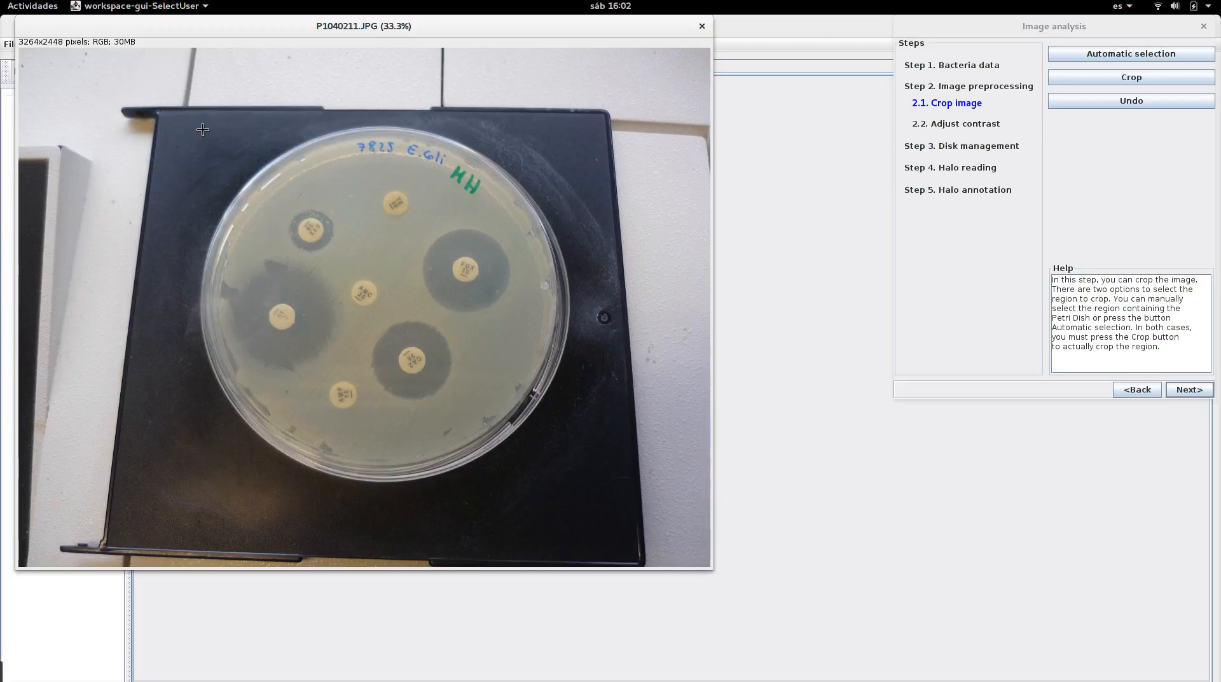
left_click_drag(203, 130, 576, 490)
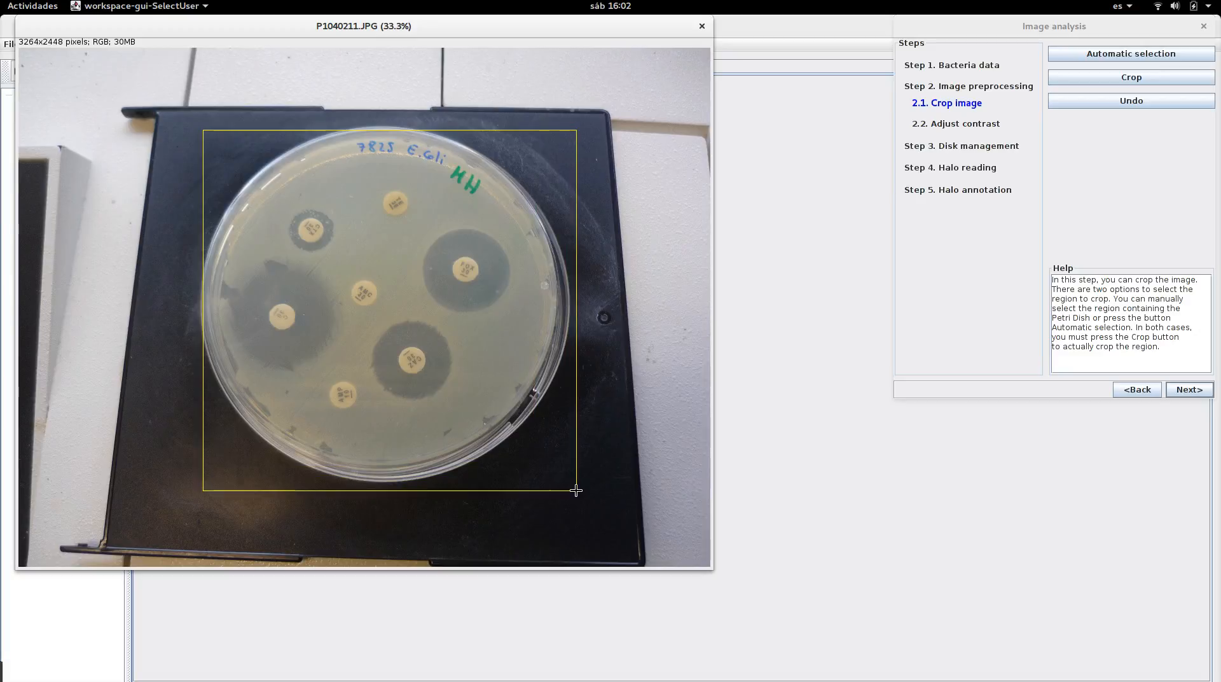
left_click(1071, 79)
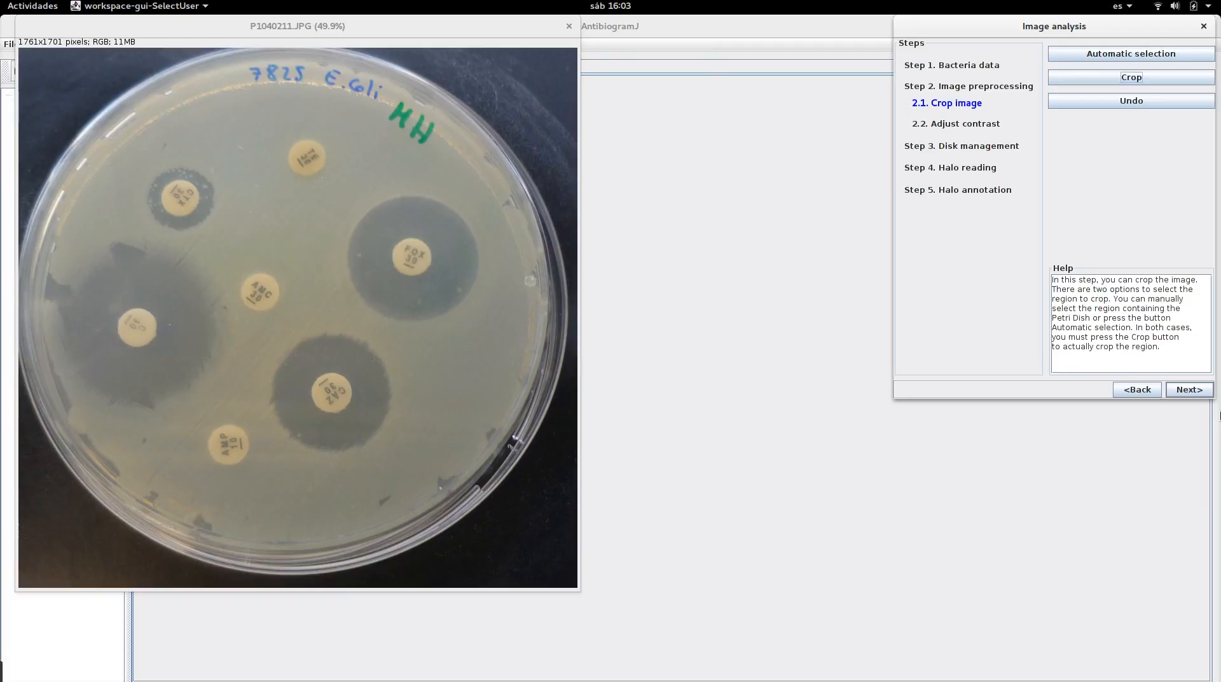
Proceed to contrast adjustment, auto-adjust the brightness and contrast, then reset it
left_click(1189, 390)
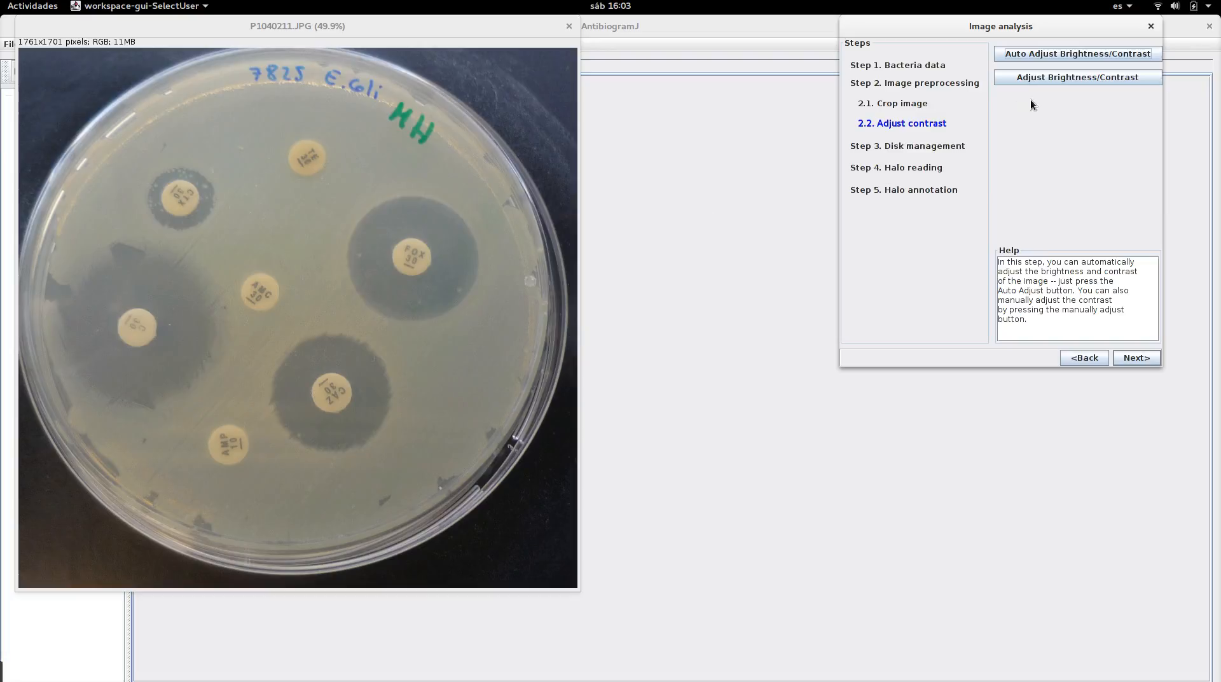
left_click(1087, 51)
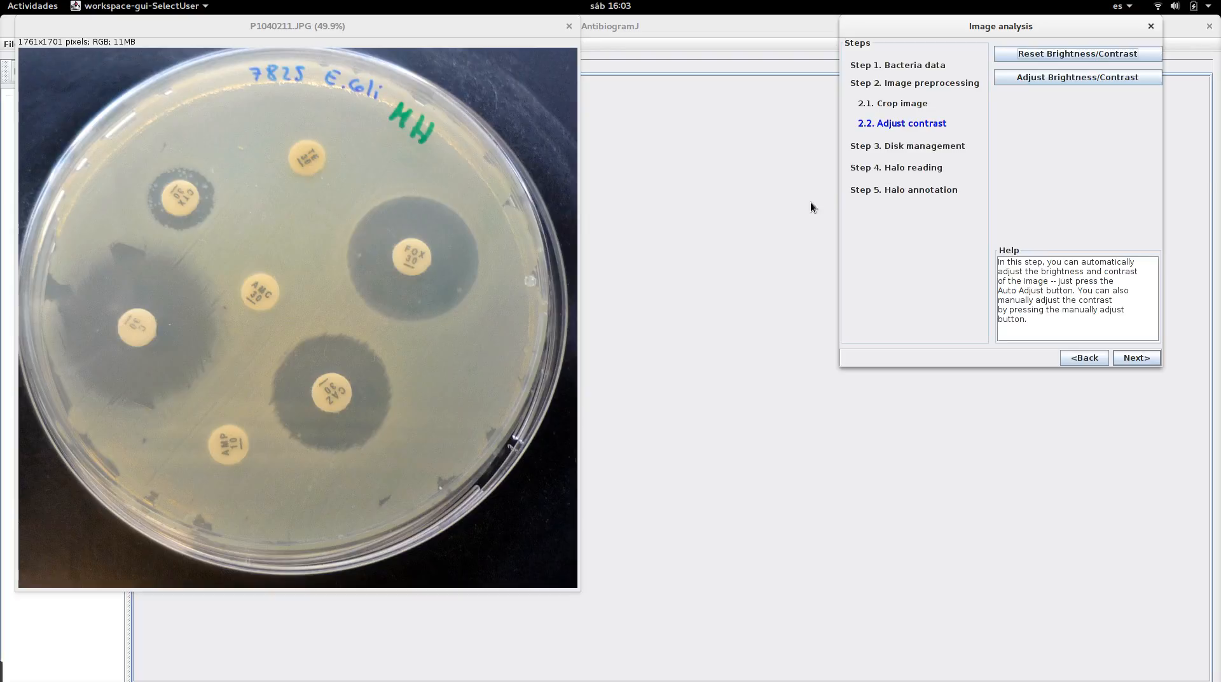
left_click(1046, 51)
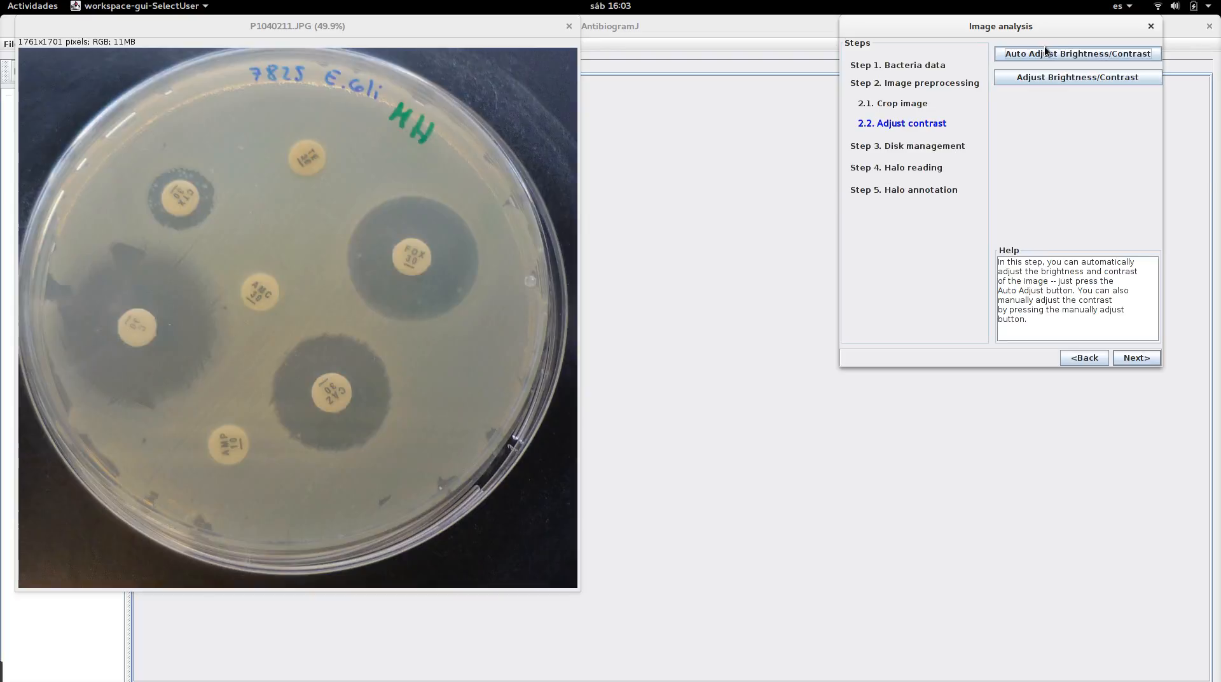
Open the manual brightness/contrast dialog, move the brightness slider, reset it and close the dialog
left_click(1044, 75)
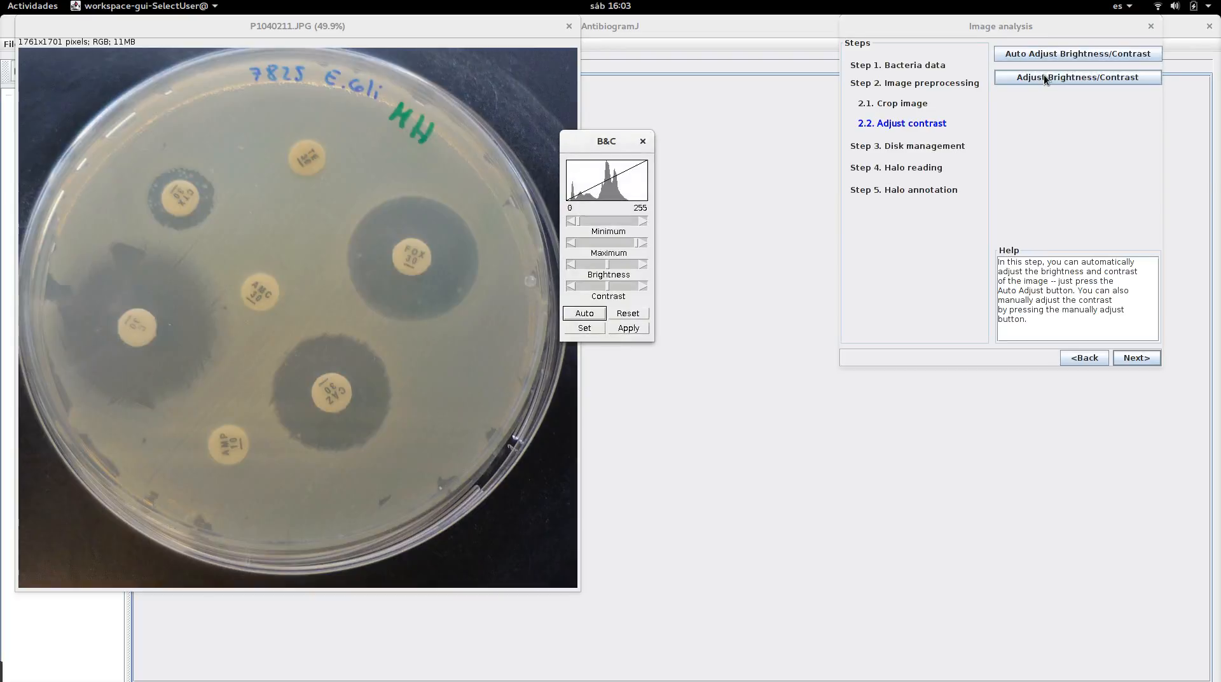
left_click_drag(607, 265, 617, 289)
left_click(629, 311)
left_click(642, 140)
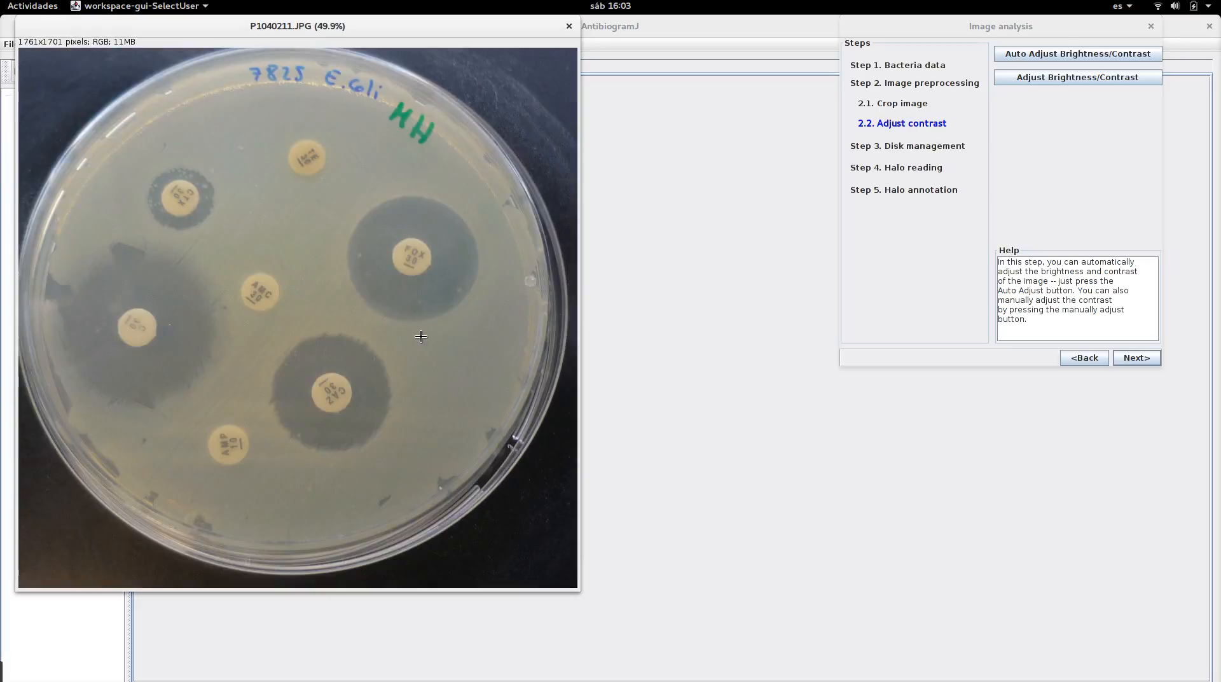
Proceed to disk adjustment and nudge the detected circle of the upper-left antibiotic disk
left_click(1137, 358)
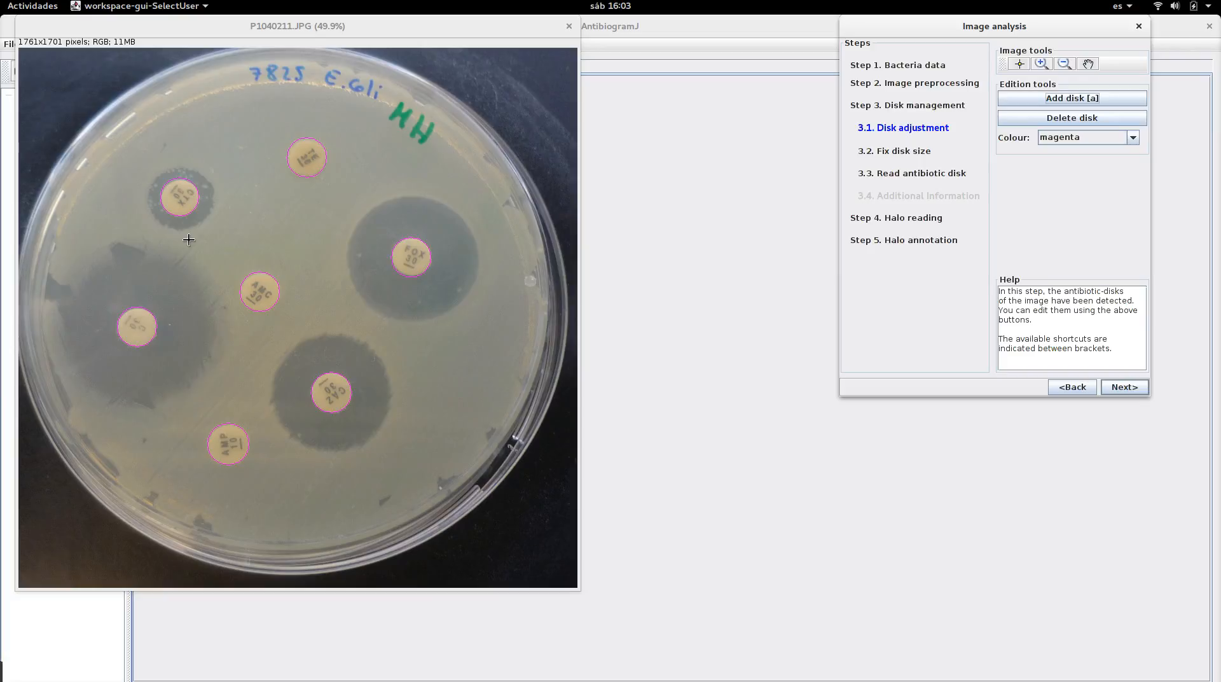
left_click(186, 196)
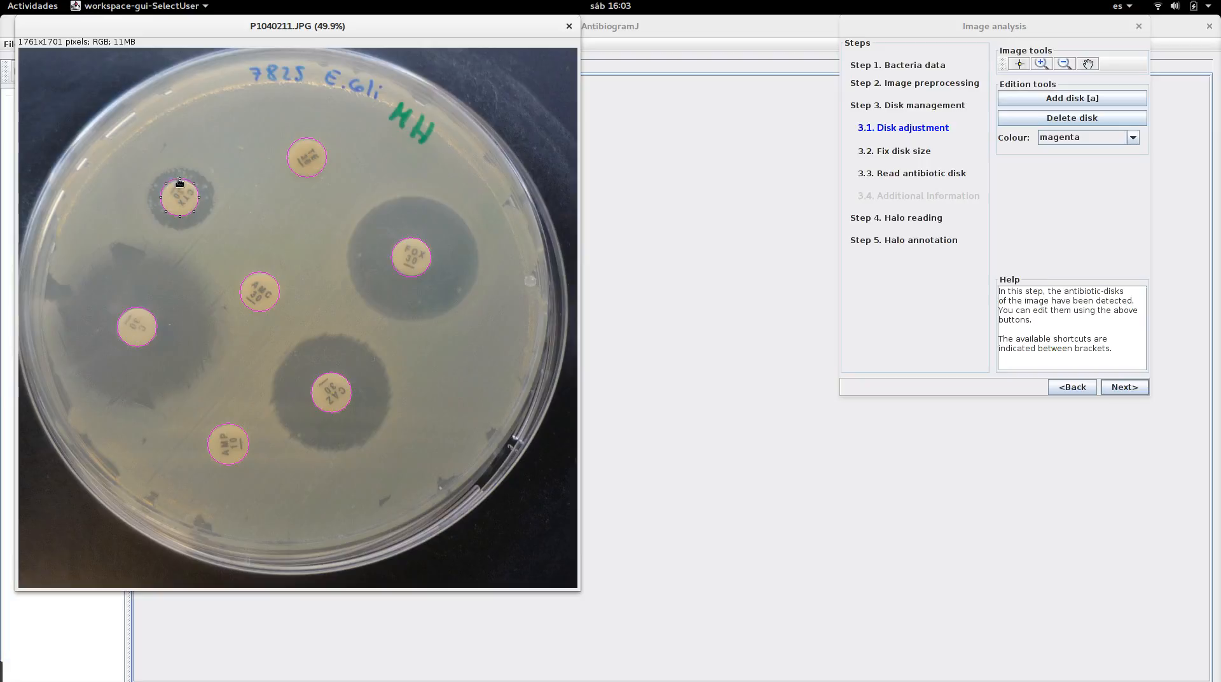
mouse_move(183, 196)
left_mouse_down()
mouse_move(256, 198)
mouse_move(185, 199)
left_mouse_up()
Try to add a new disk in the space above the central antibiotic disk
key("a")
left_click(1078, 99)
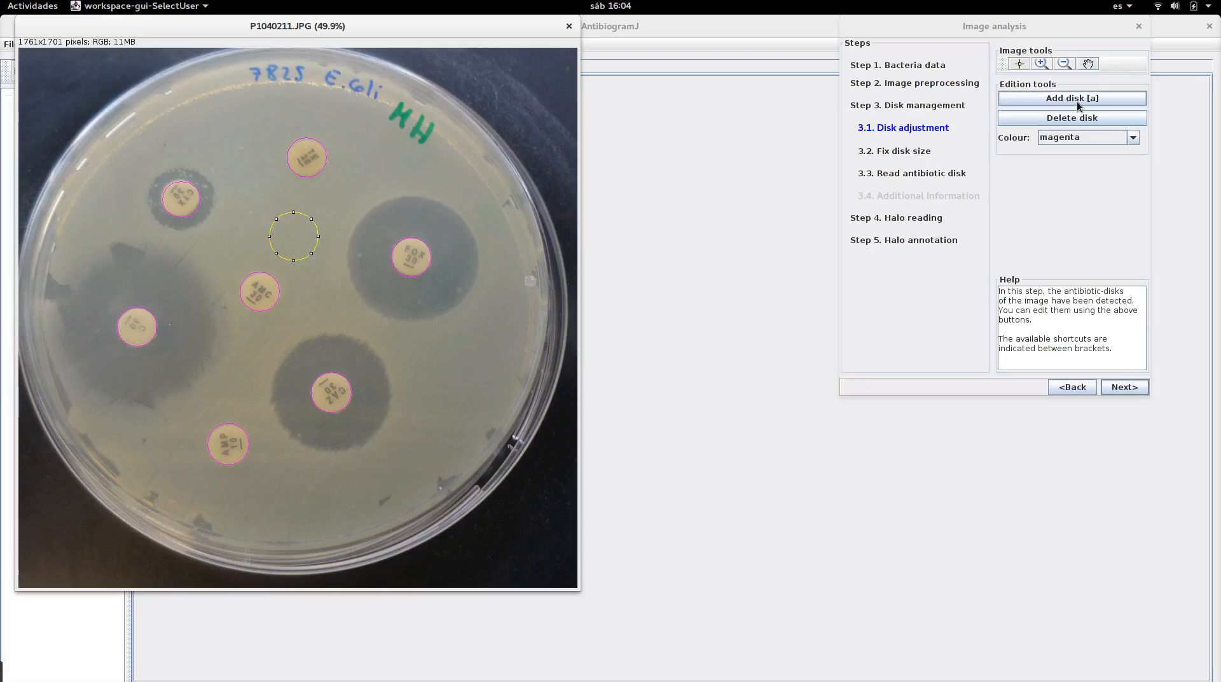
left_click(280, 253)
Switch the disk outline colour to blue and back to magenta
left_click(1091, 140)
left_click(1091, 140)
left_click(1079, 153)
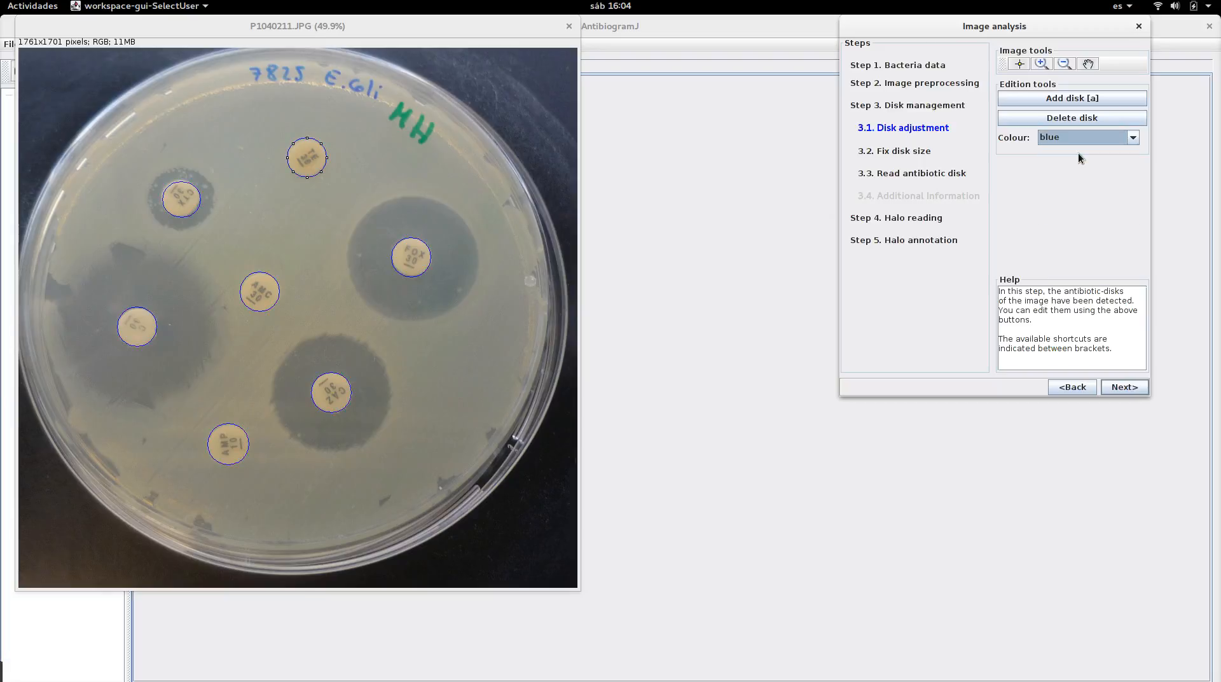
left_click(1079, 139)
left_click(1082, 182)
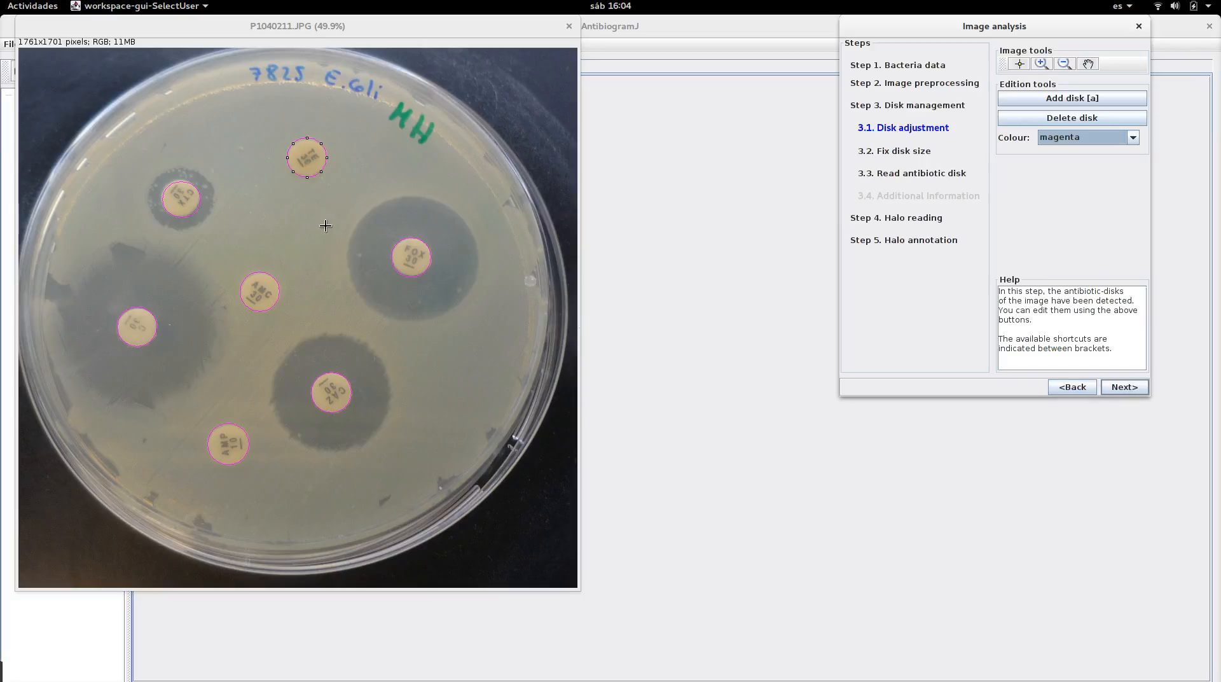
Readjust the upper-left disk's circle and continue to fixing the disk size
left_click(184, 194)
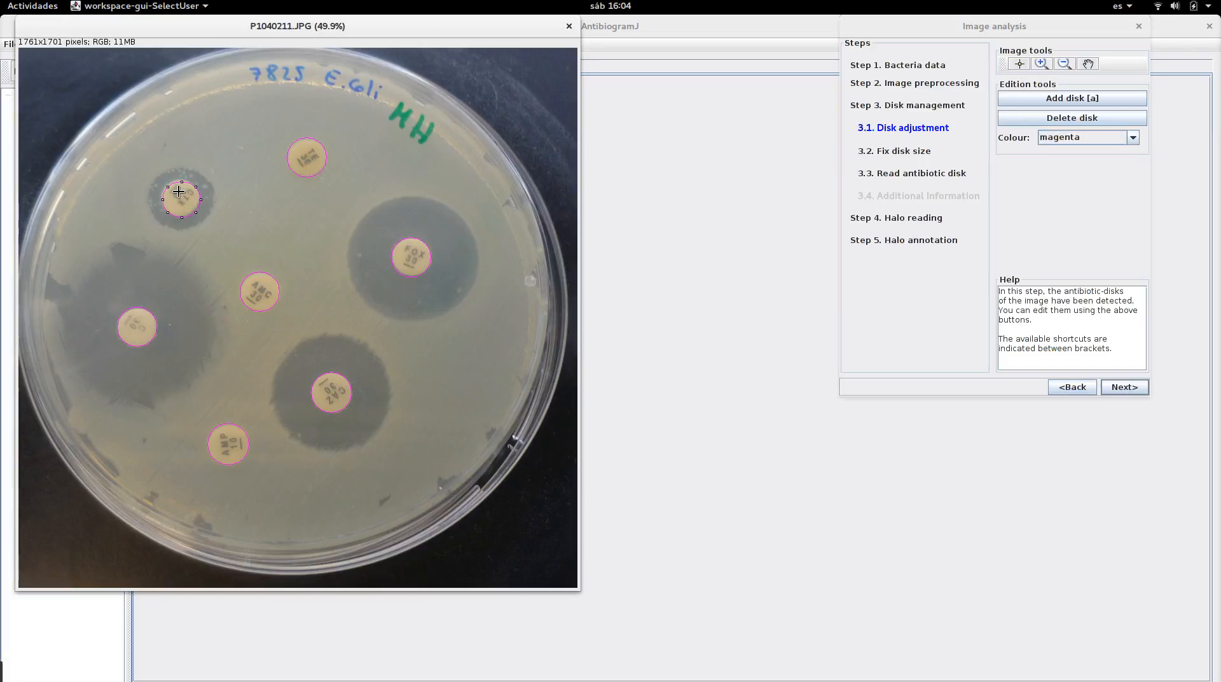
left_click_drag(180, 195, 179, 195)
left_click(1137, 388)
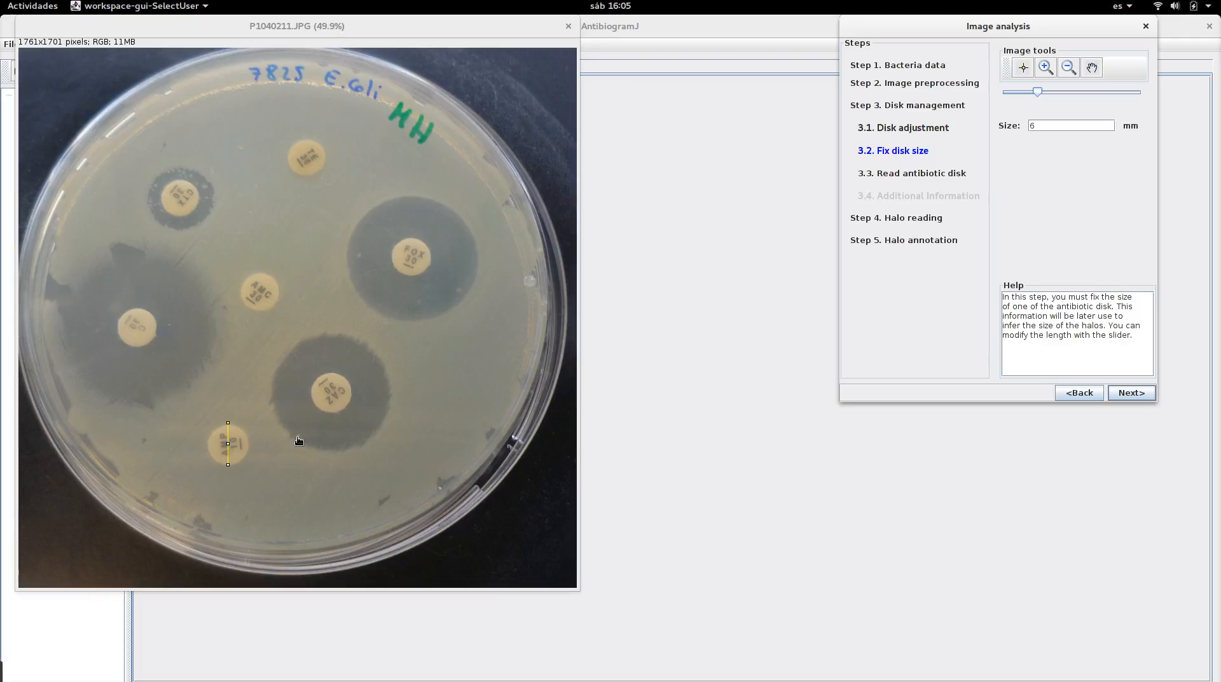
Proceed to reading antibiotic disks and assign Ampicillin-10 from the Penicillins family to disk 1
left_click(1130, 394)
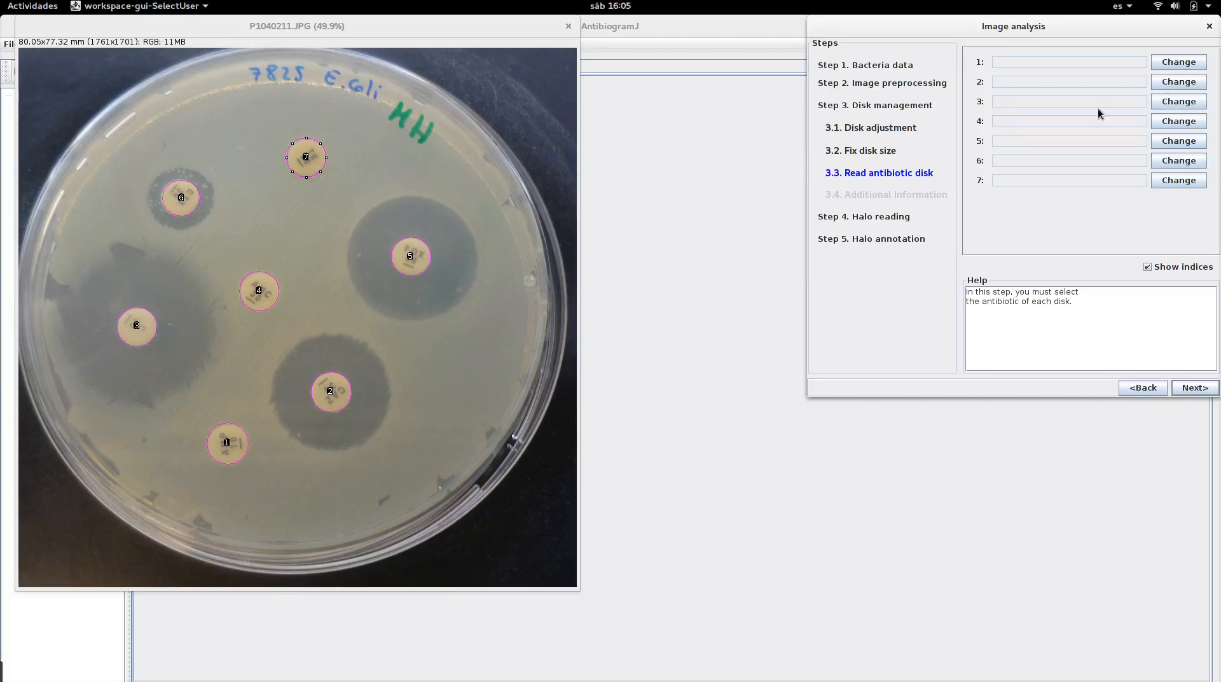
left_click(1163, 62)
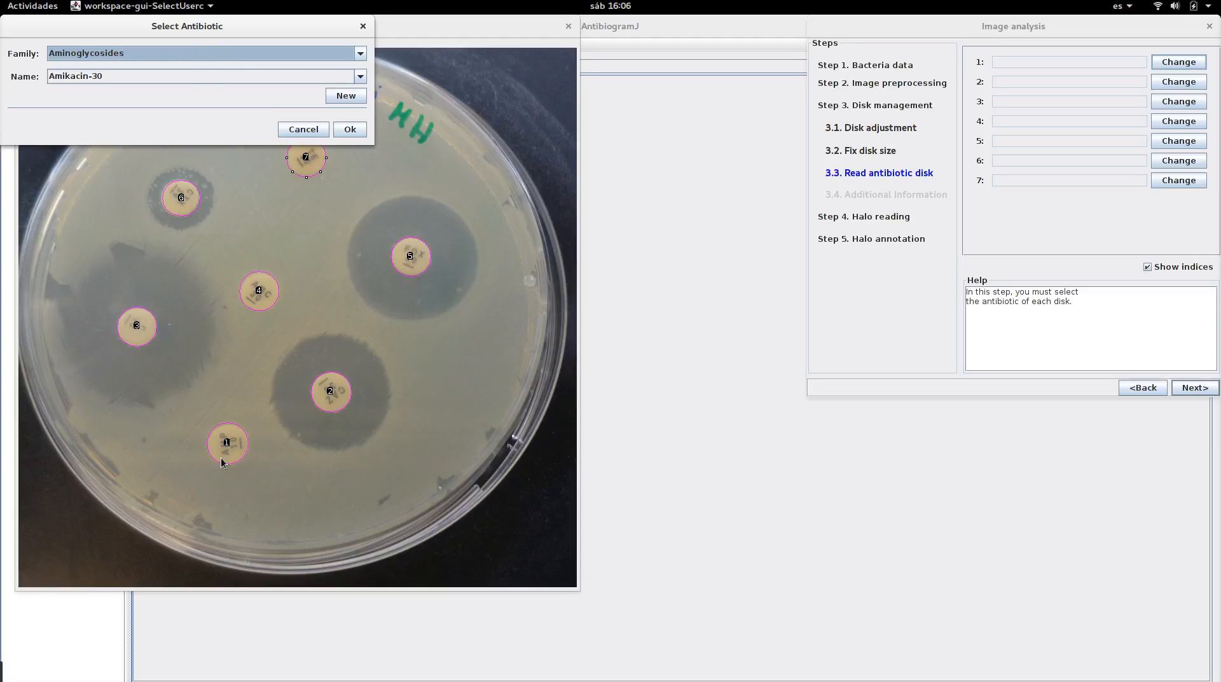
left_click(274, 55)
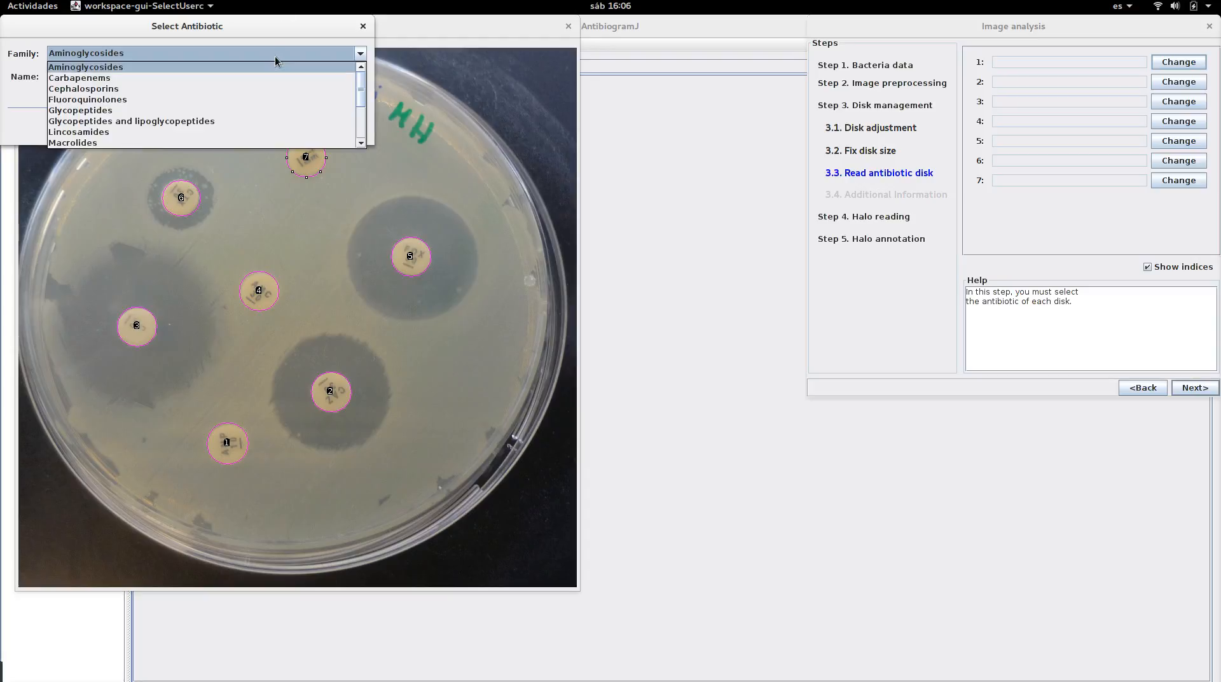
left_click(213, 54)
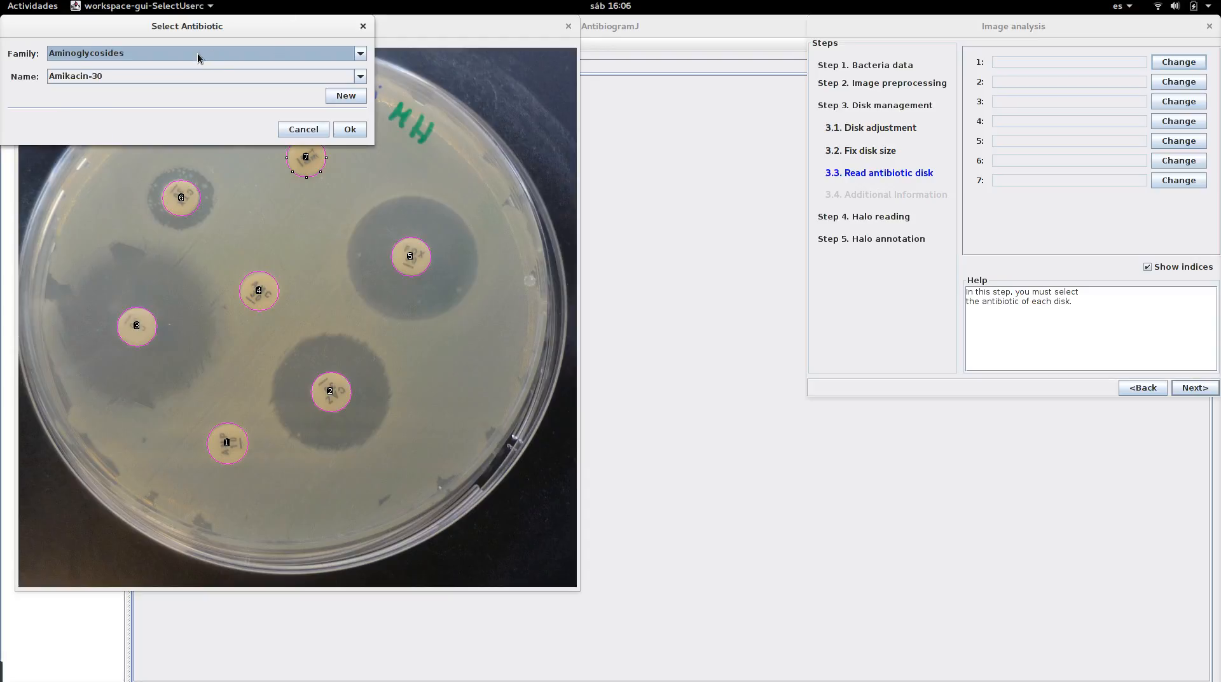
left_click(197, 52)
scroll(362, 144, "down", 7)
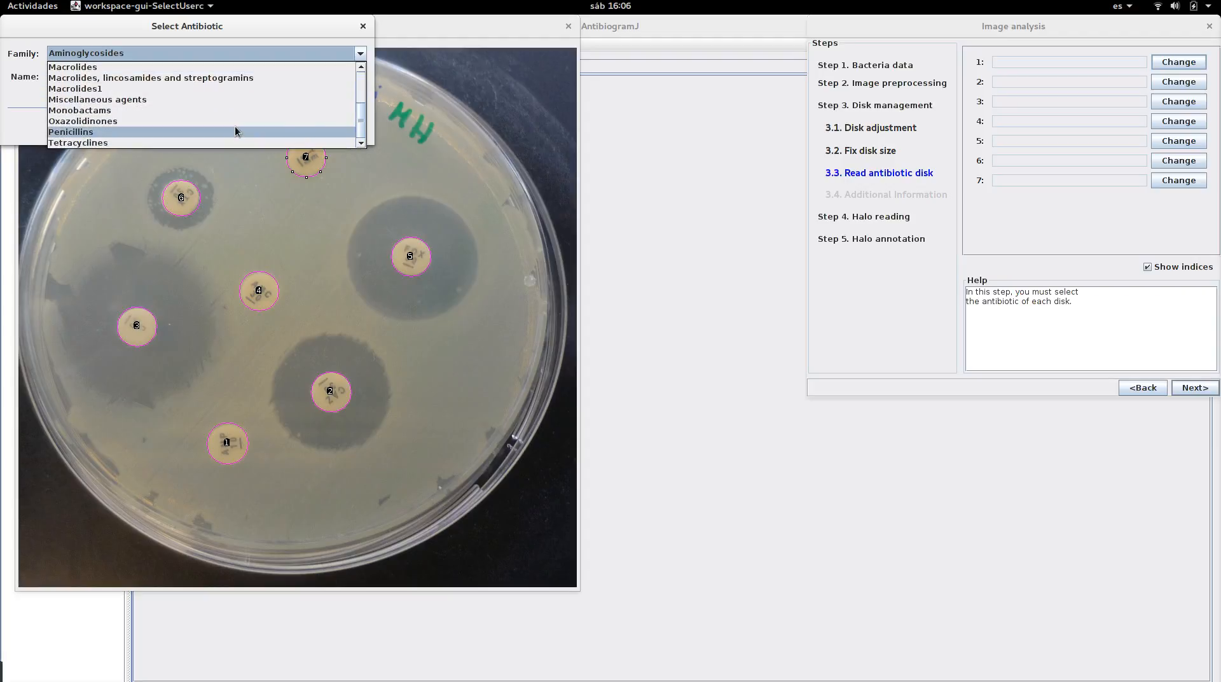
left_click(235, 129)
left_click(192, 79)
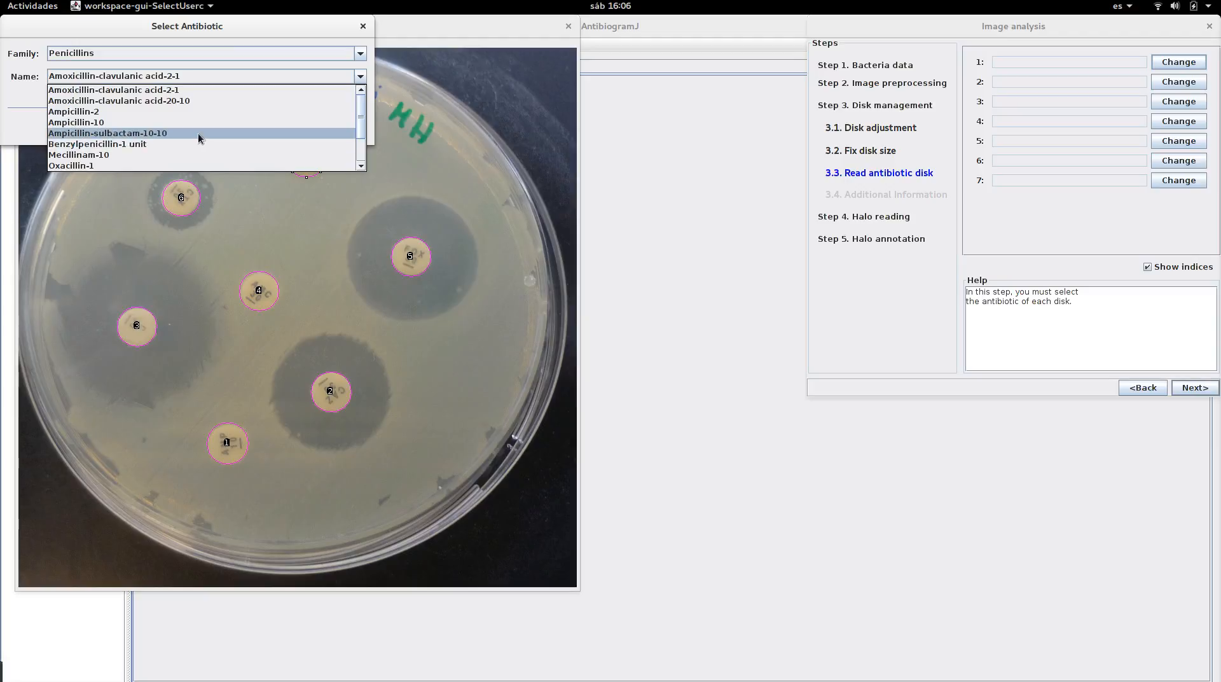
left_click(182, 123)
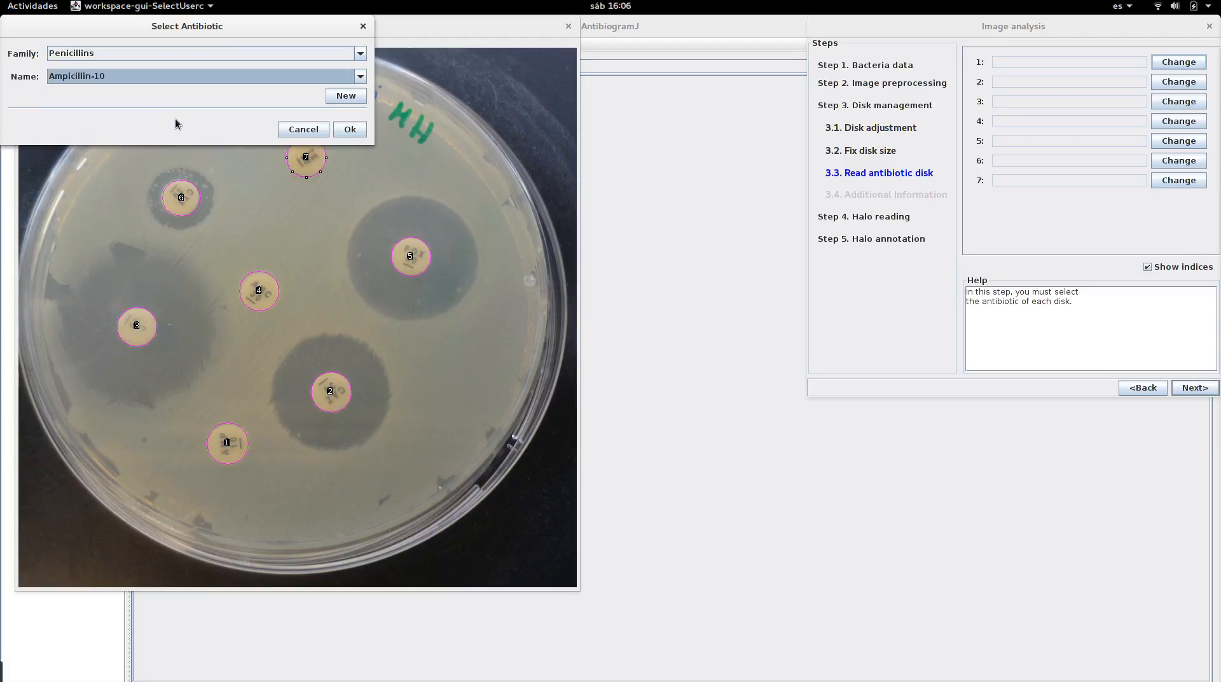
left_click(359, 124)
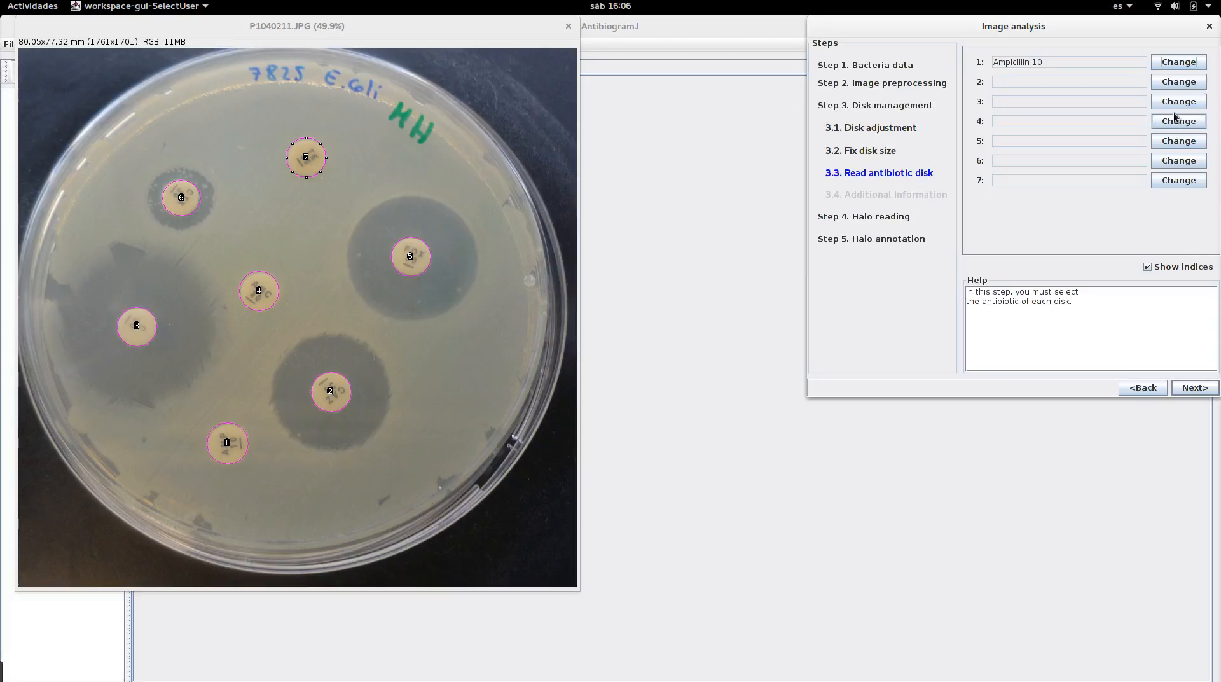
Assign Cefazolin-30 from the Cephalosporins family to disk 2
left_click(1174, 82)
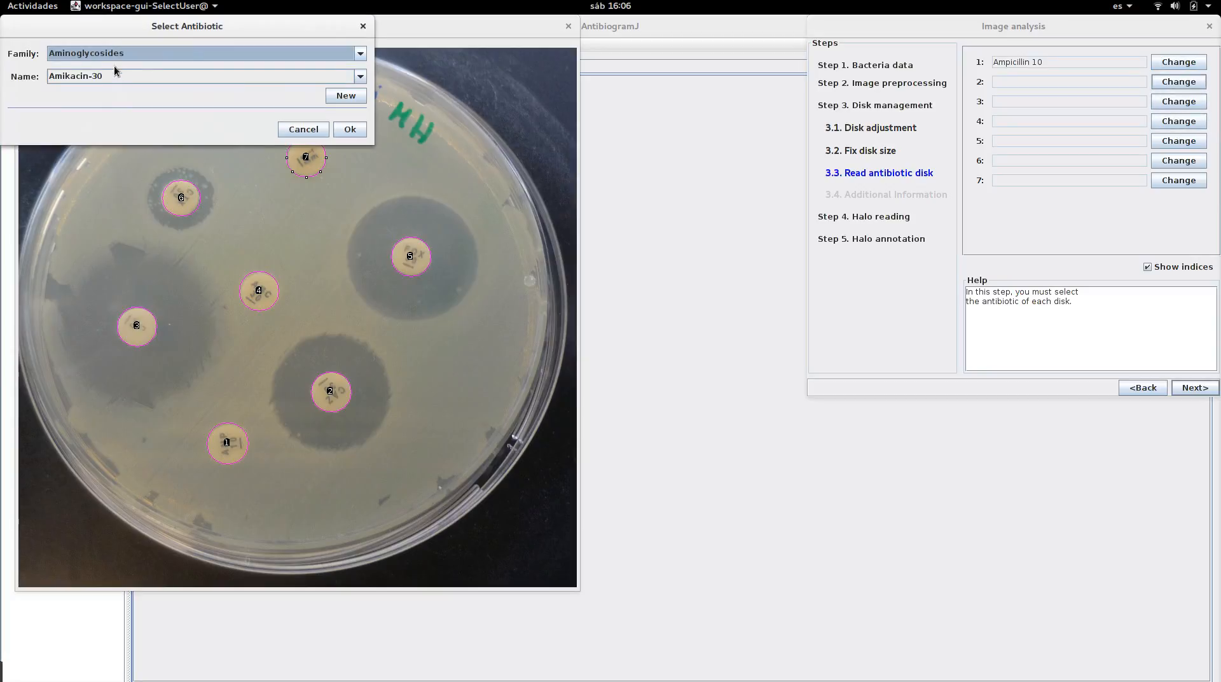
left_click(105, 56)
left_click(104, 88)
left_click(104, 76)
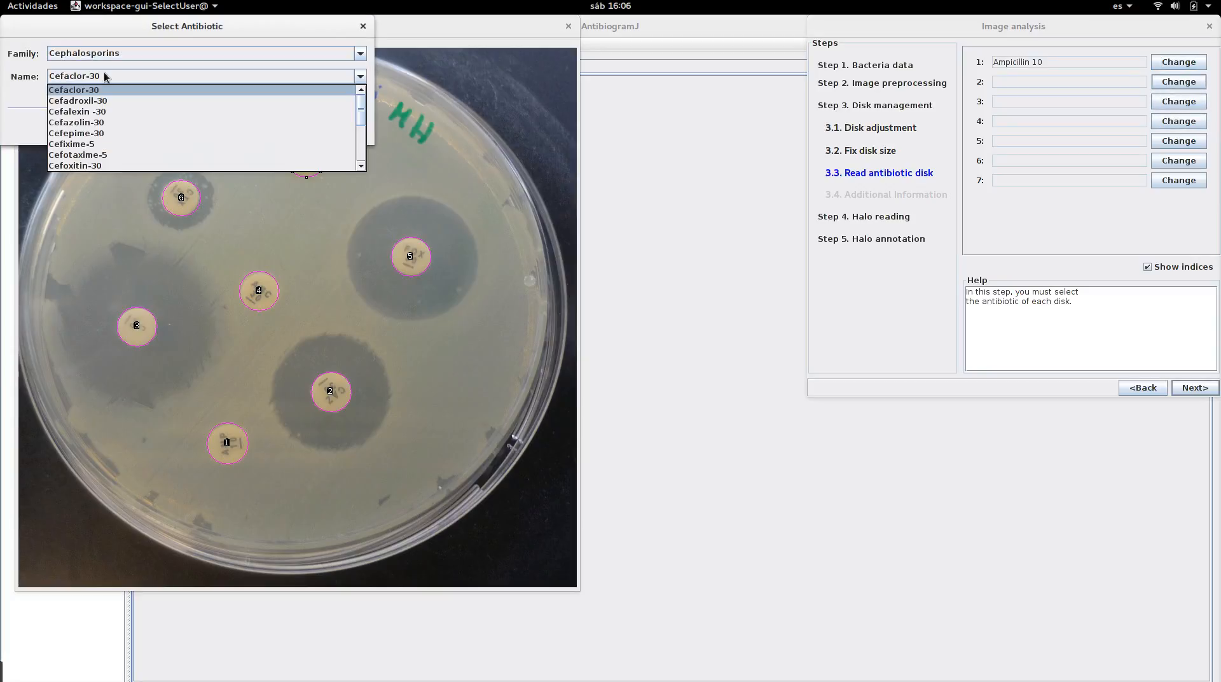
left_click(364, 172)
left_click(361, 76)
left_click_drag(360, 121, 360, 126)
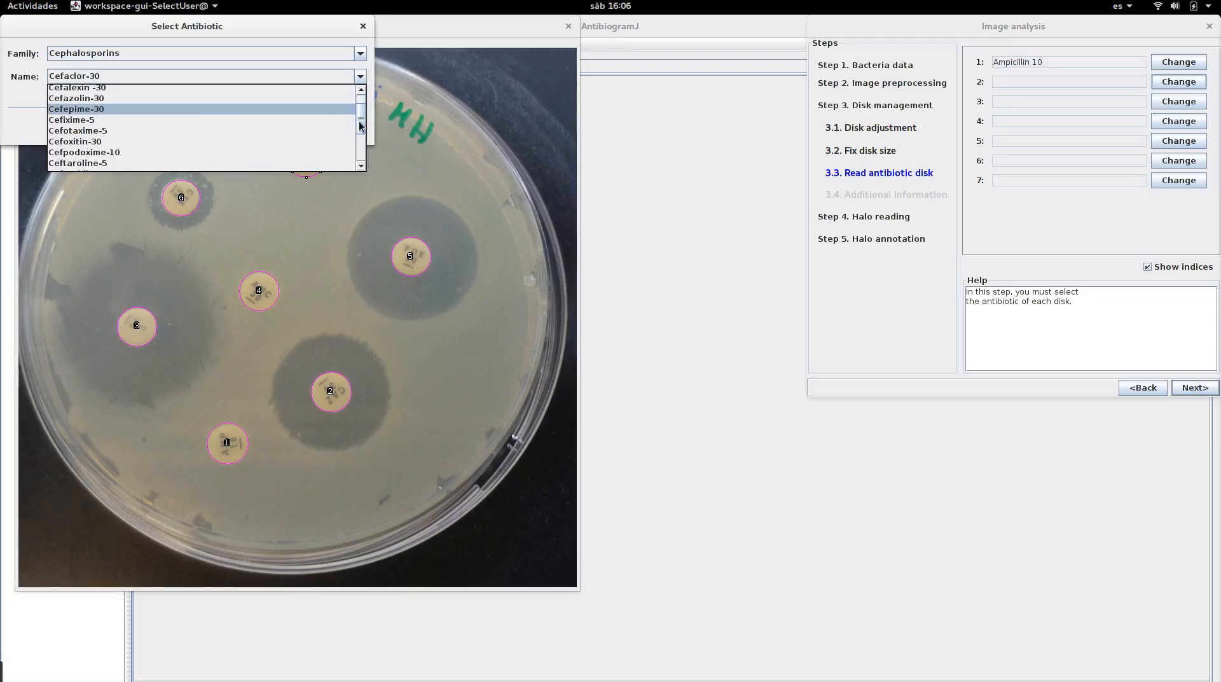
left_click(322, 99)
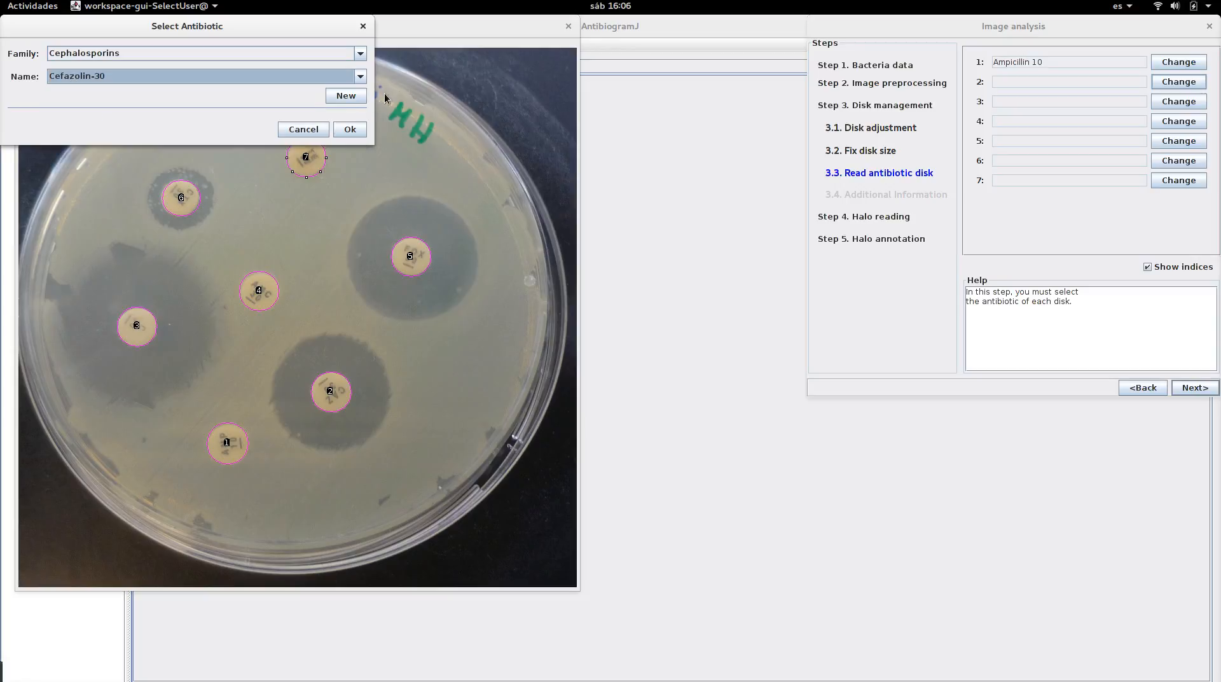
left_click(341, 130)
Assign Chloramphenicol 30 from the Miscellaneous agents family to disk 3
left_click(1155, 103)
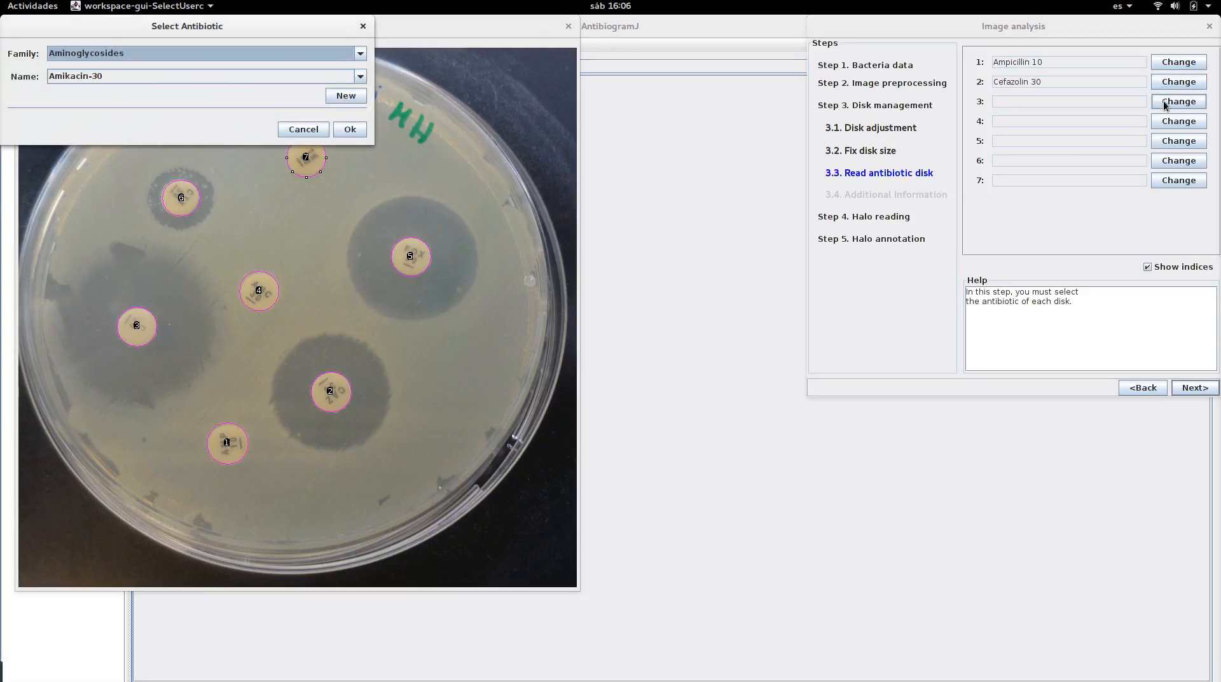
left_click(156, 76)
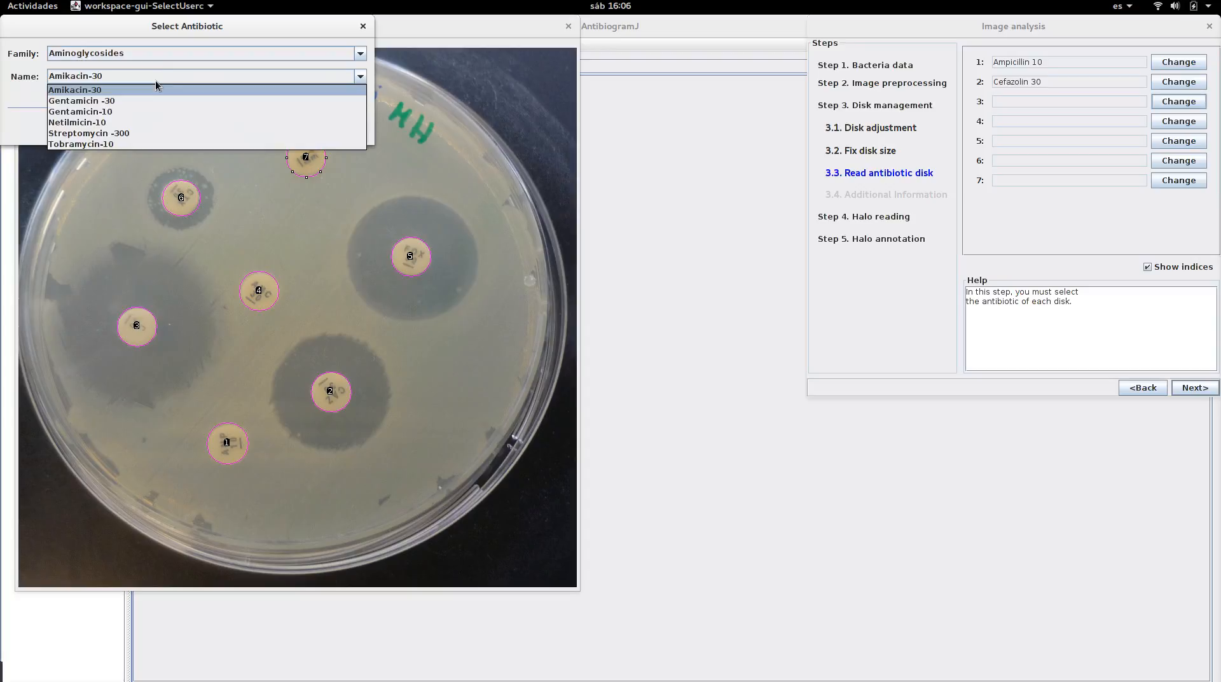
left_click(151, 51)
left_click(151, 53)
left_click(152, 55)
left_click(132, 88)
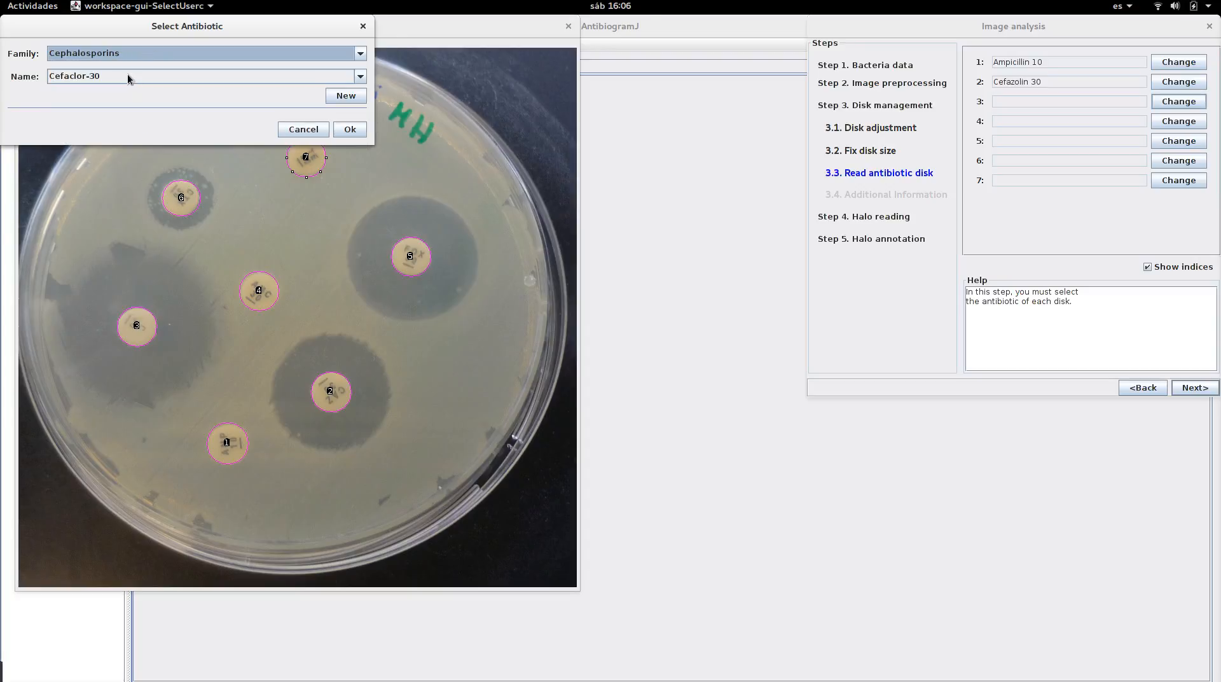
left_click(128, 75)
left_click(124, 53)
left_click(123, 51)
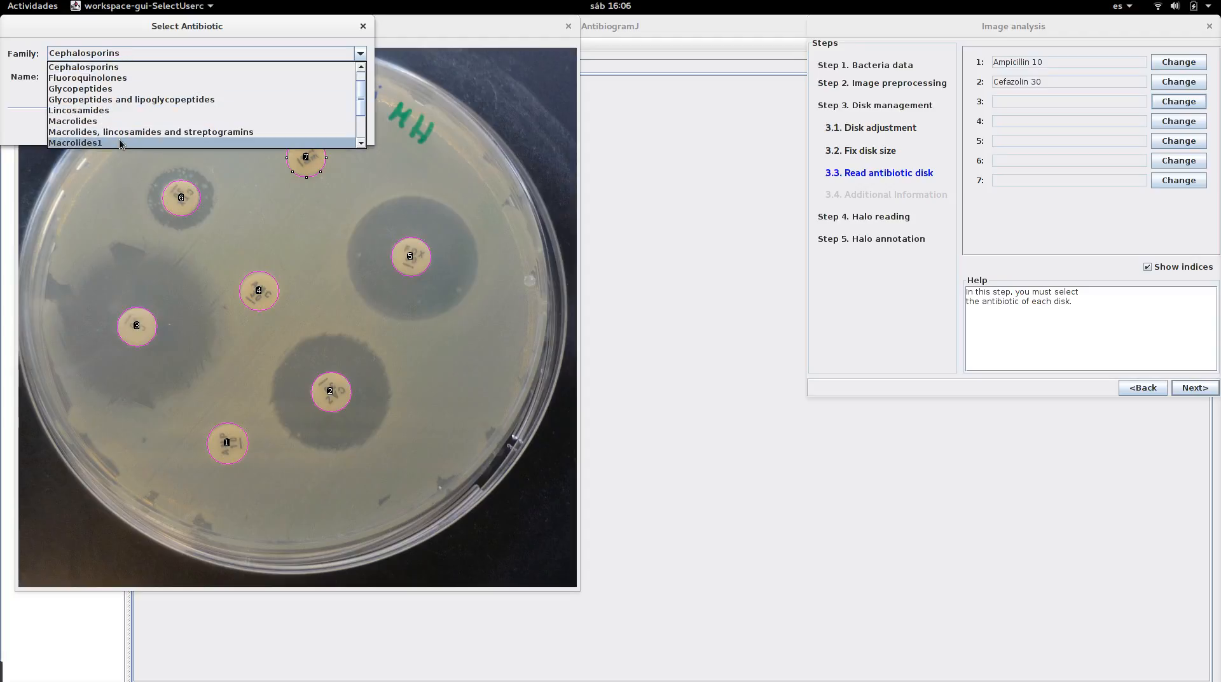
scroll(361, 142, "down", 3)
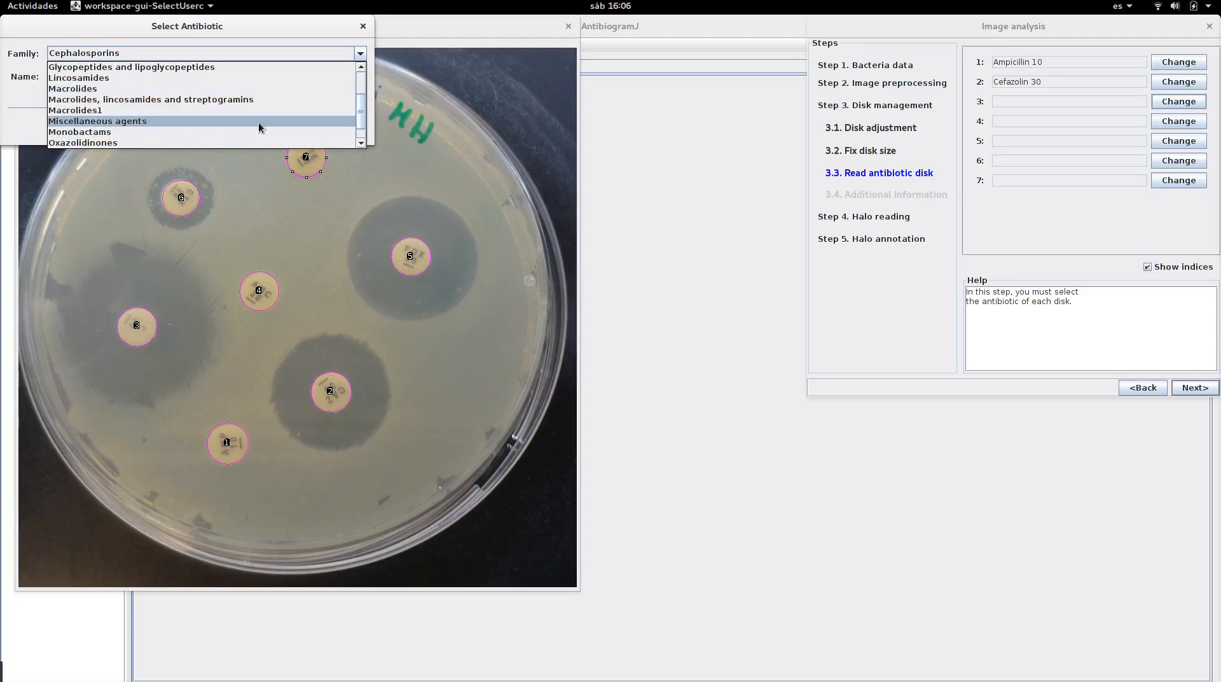
left_click(259, 122)
left_click(354, 129)
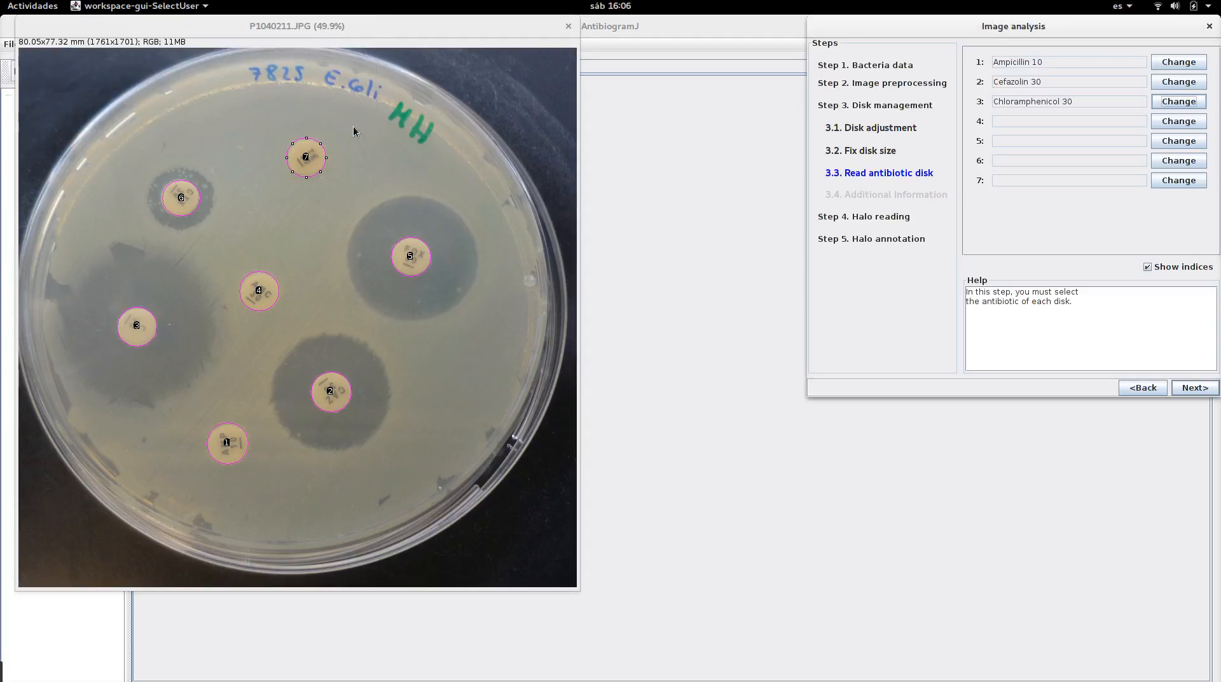
Assign Amoxicillin-clavulanic acid-20-10 from the Penicillins family to disk 4
left_click(1178, 121)
left_click(147, 56)
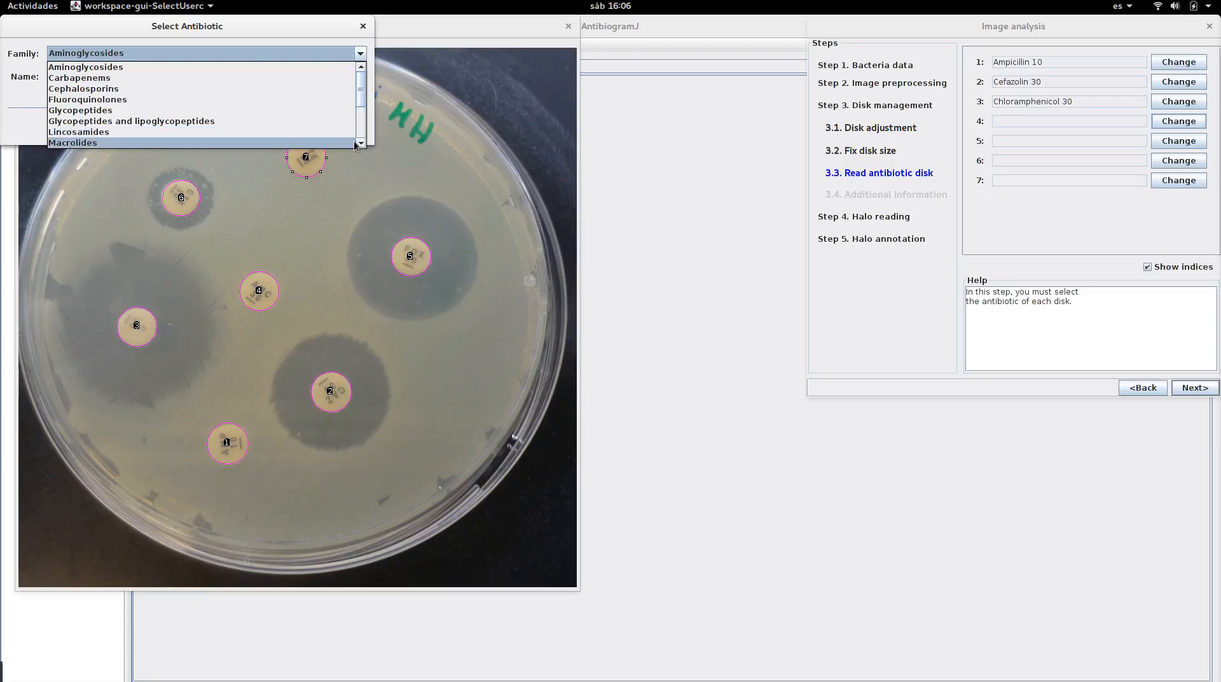
scroll(364, 143, "down", 4)
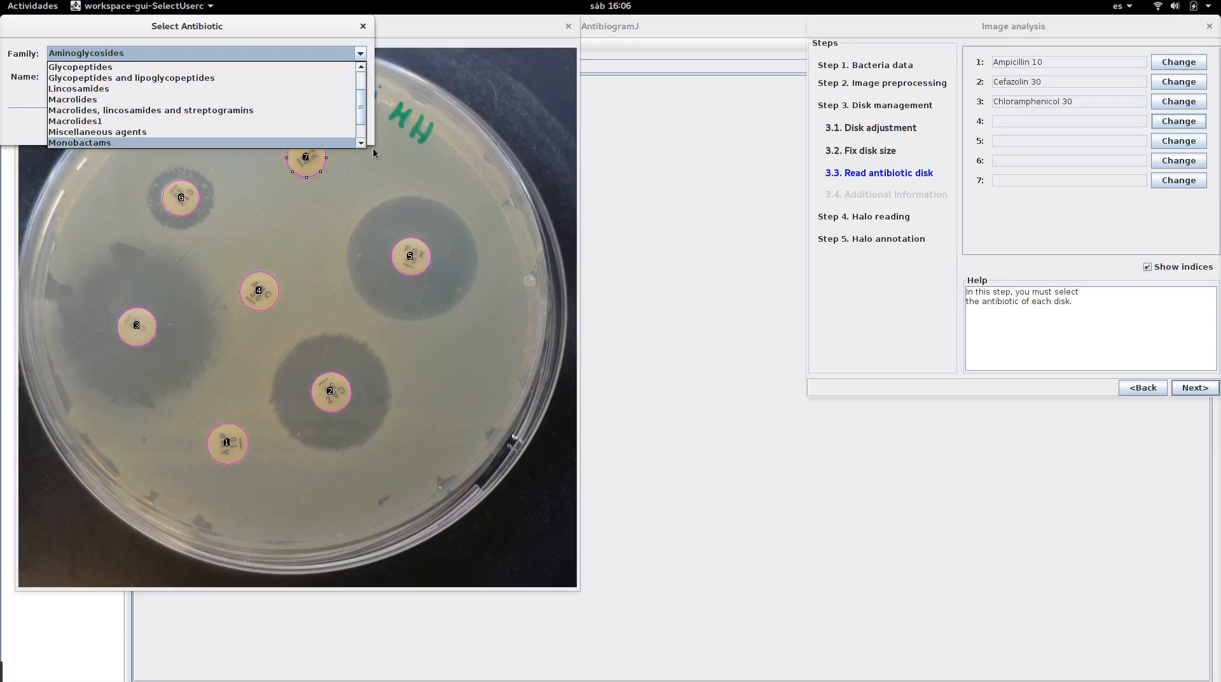
scroll(361, 143, "down", 3)
left_click(217, 127)
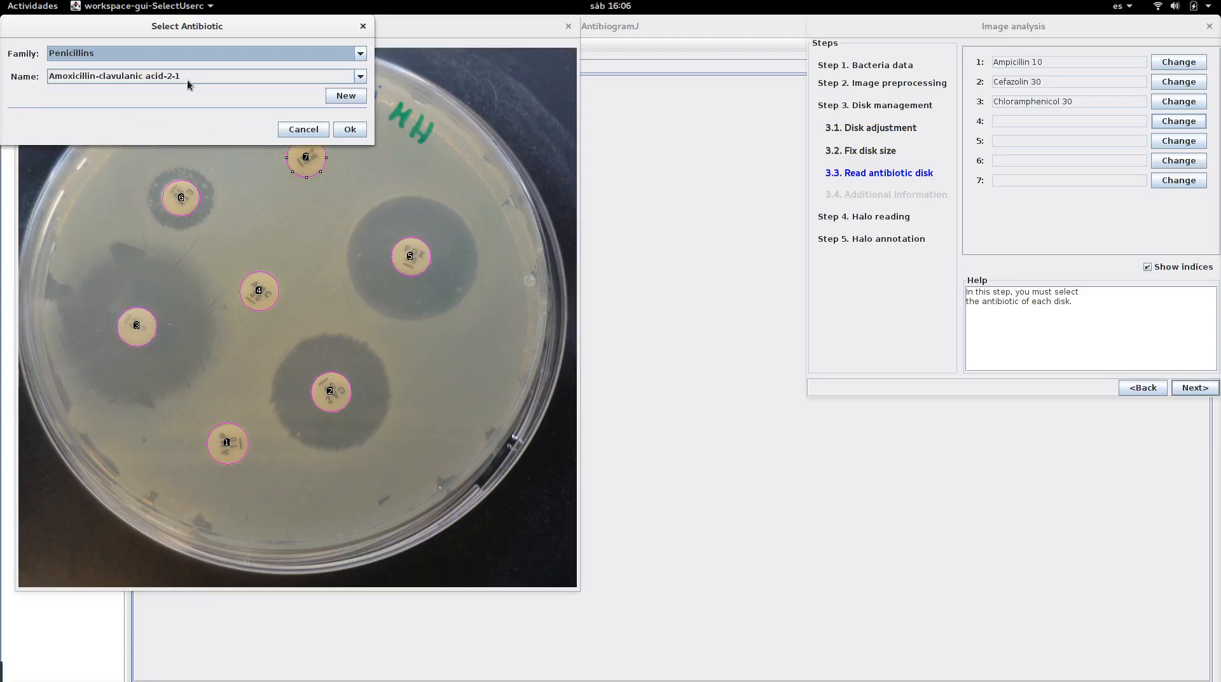
left_click(183, 76)
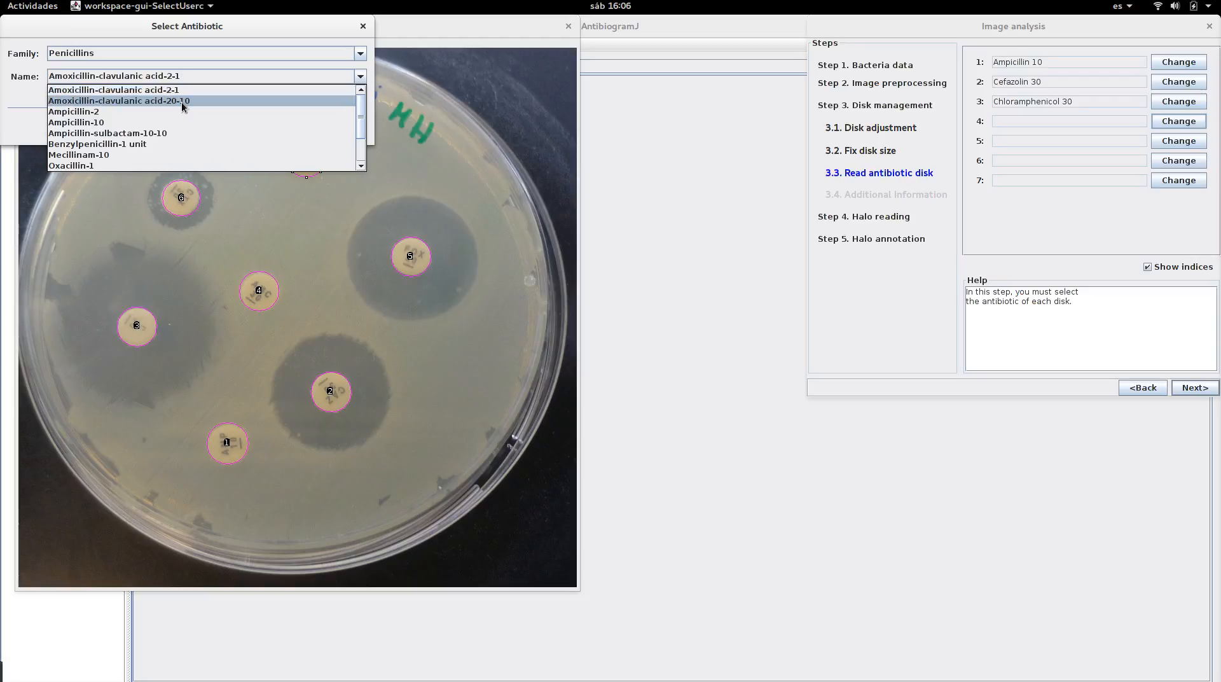
left_click(184, 100)
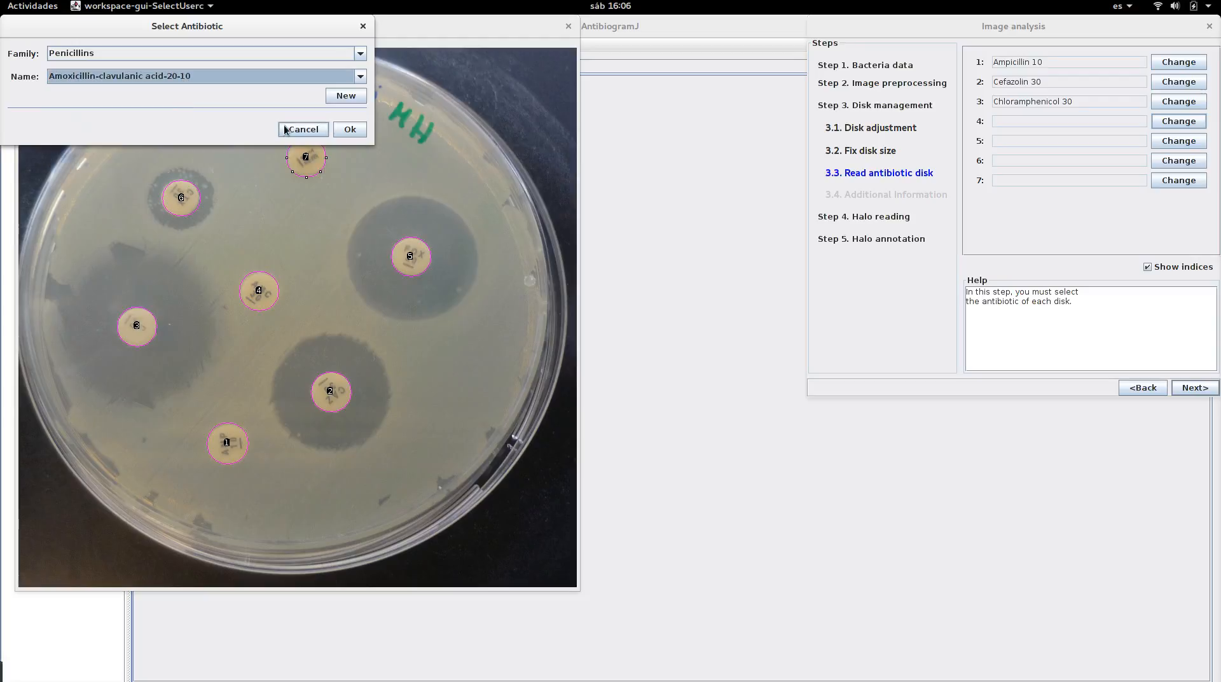
left_click(350, 130)
Assign Cefoxitin-30 from the Cephalosporins family to disk 5
left_click(1183, 142)
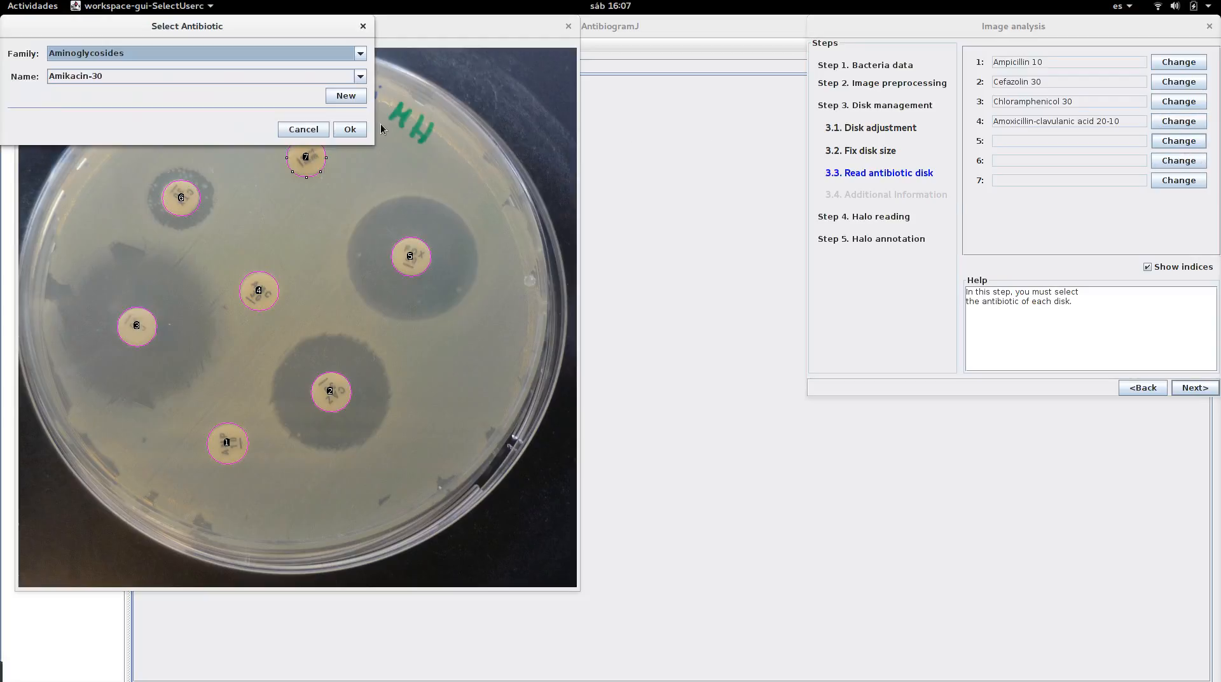
left_click(306, 56)
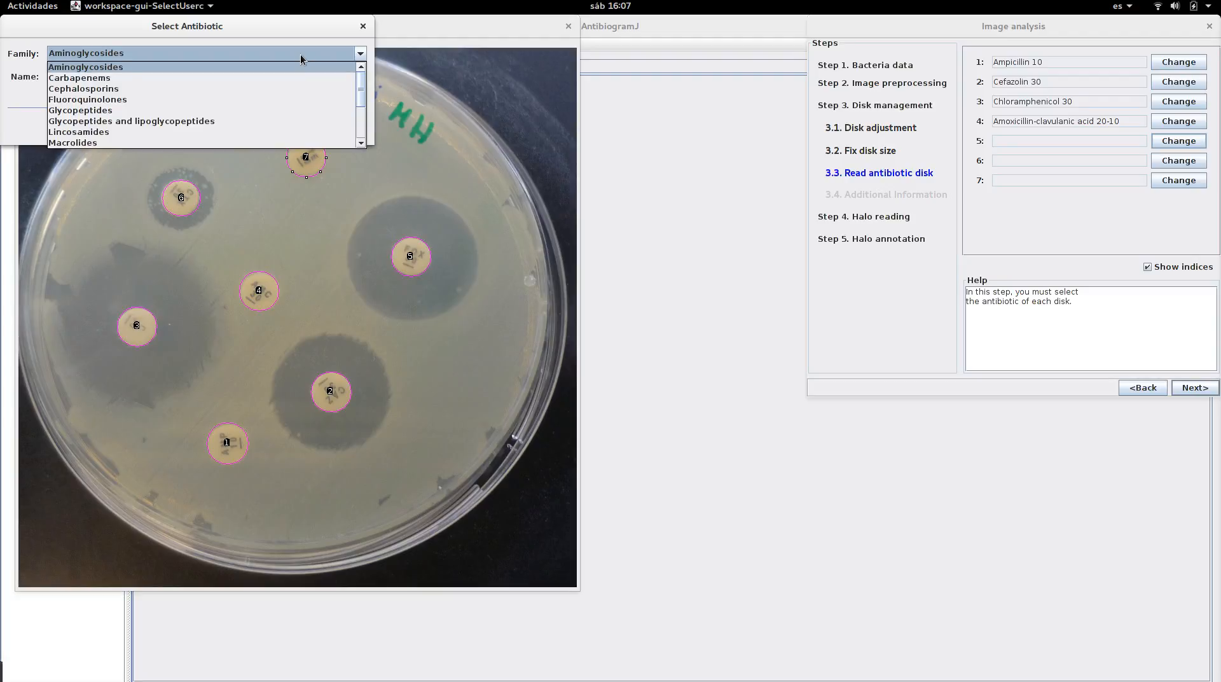
left_click(221, 89)
left_click(211, 76)
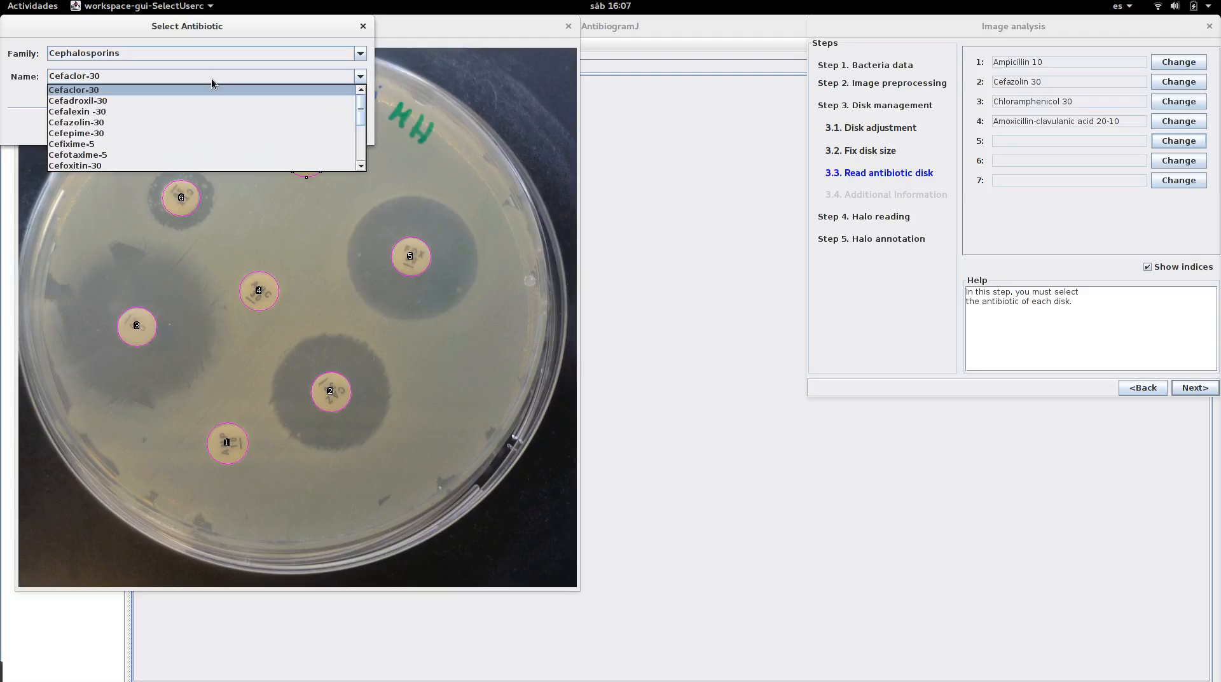
left_click(335, 166)
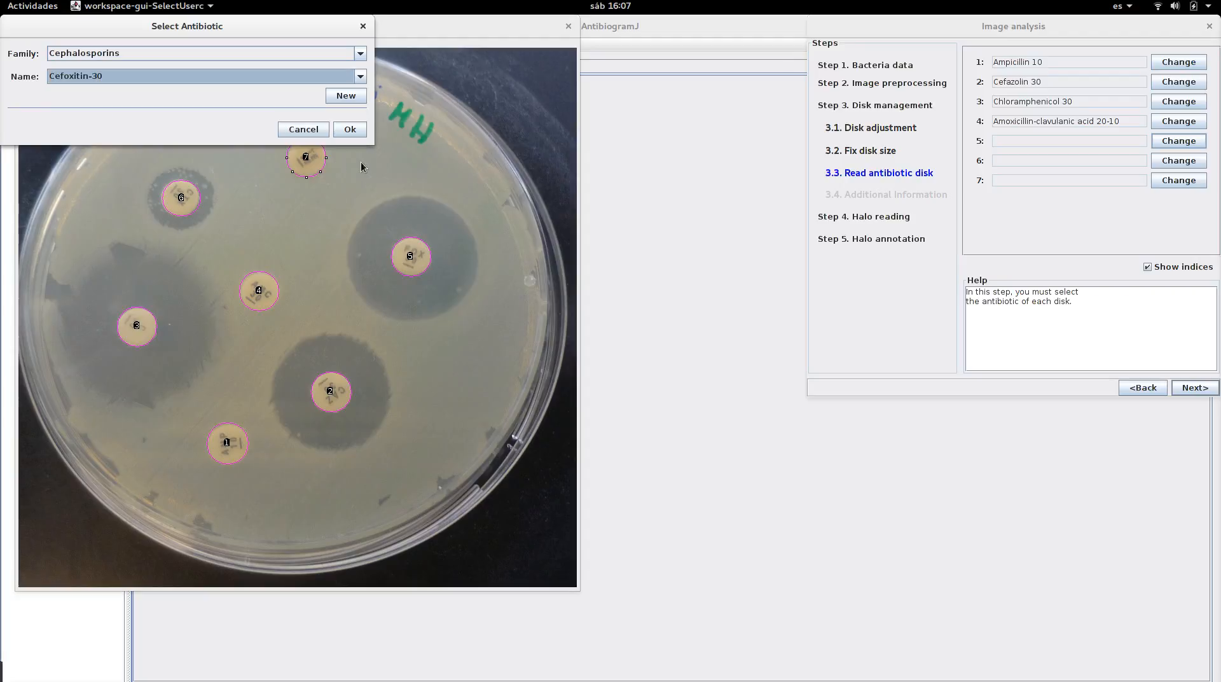
left_click(352, 127)
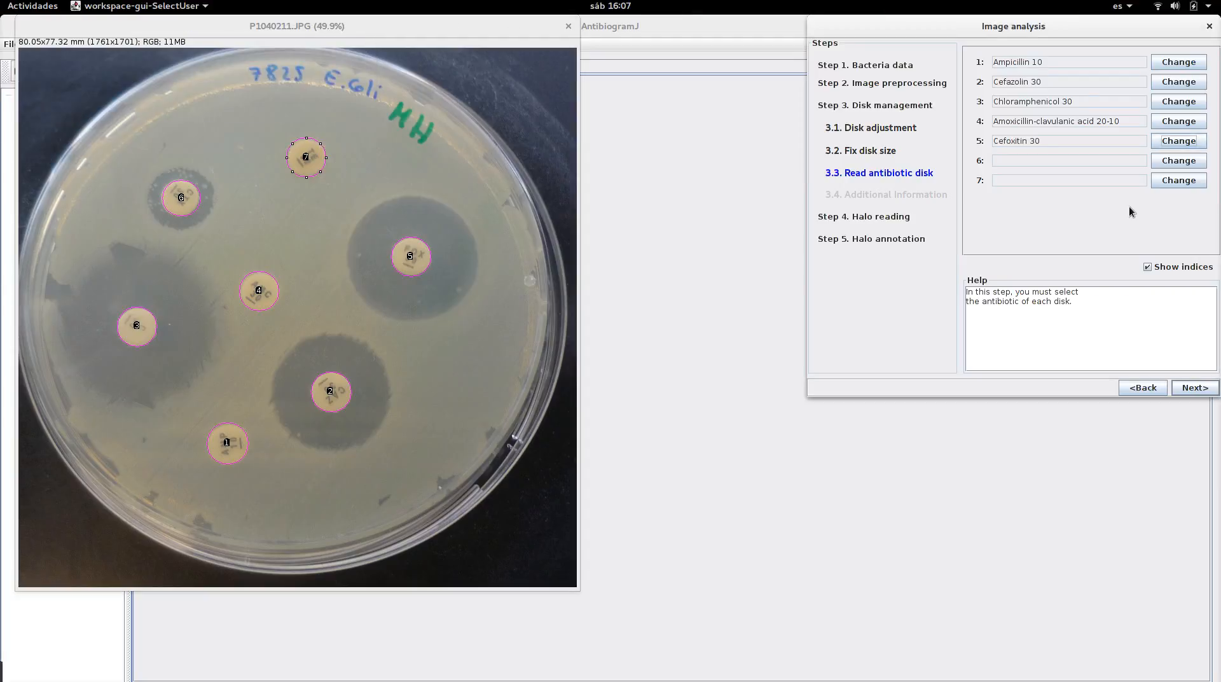
Assign Cefotaxime-5 from the Cephalosporins family to disk 6
left_click(1163, 161)
left_click(229, 53)
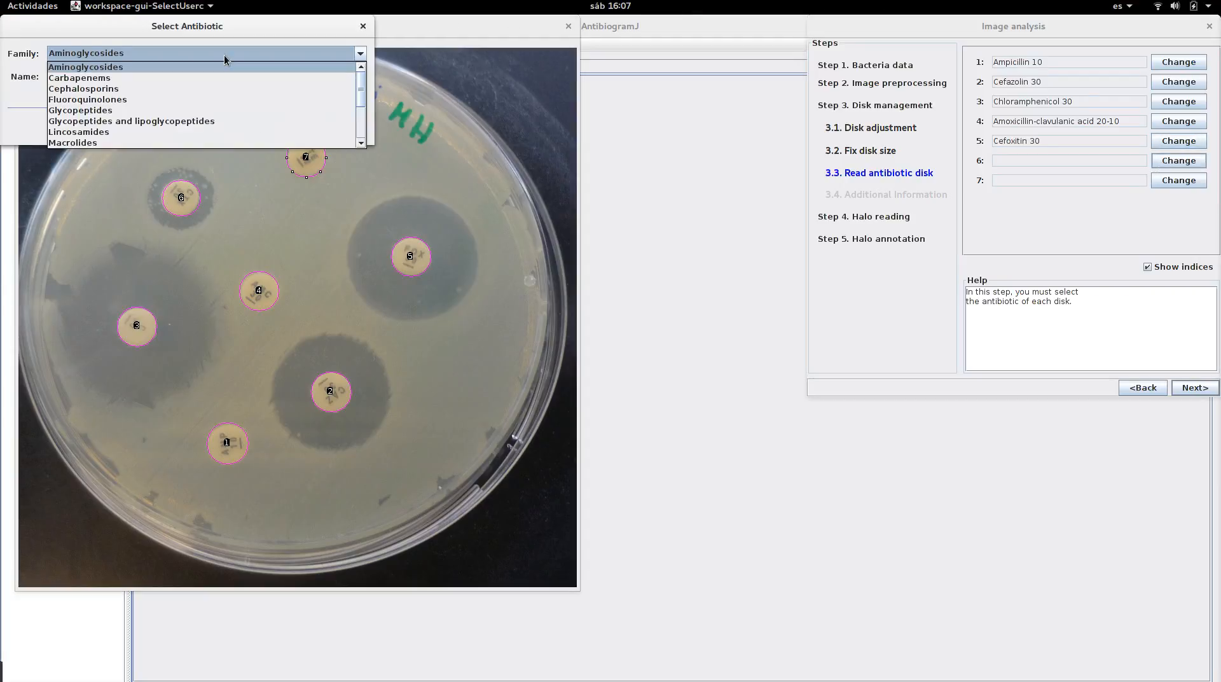
left_click(203, 89)
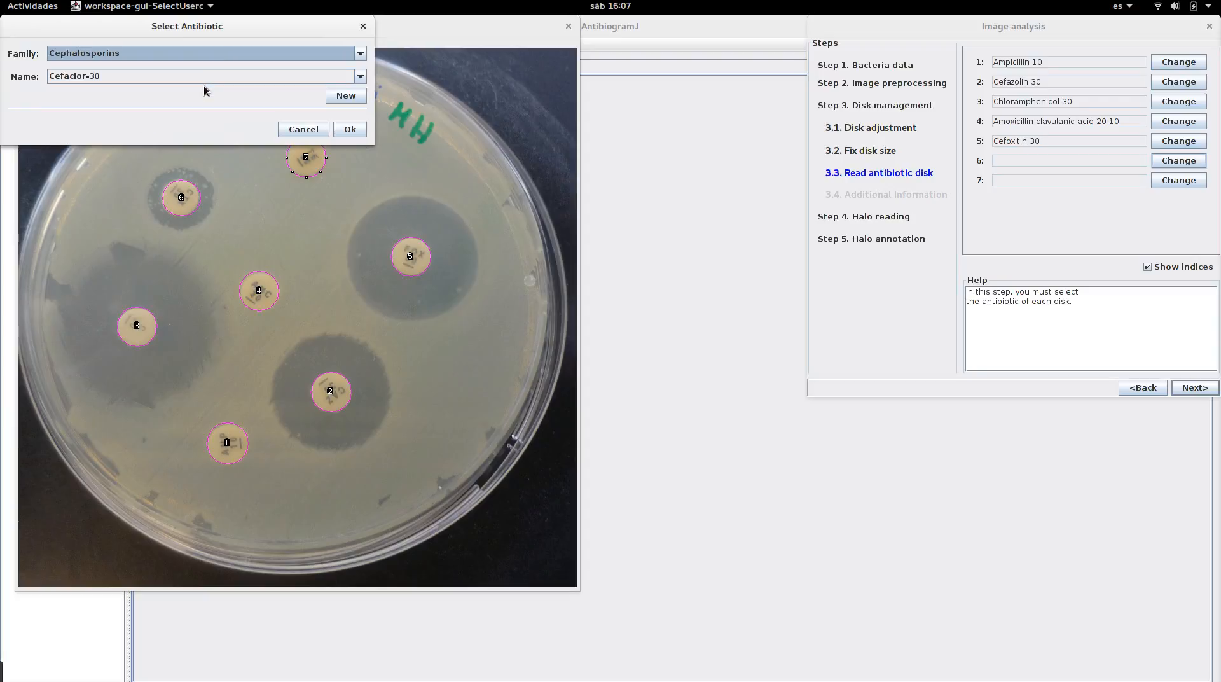
left_click(204, 79)
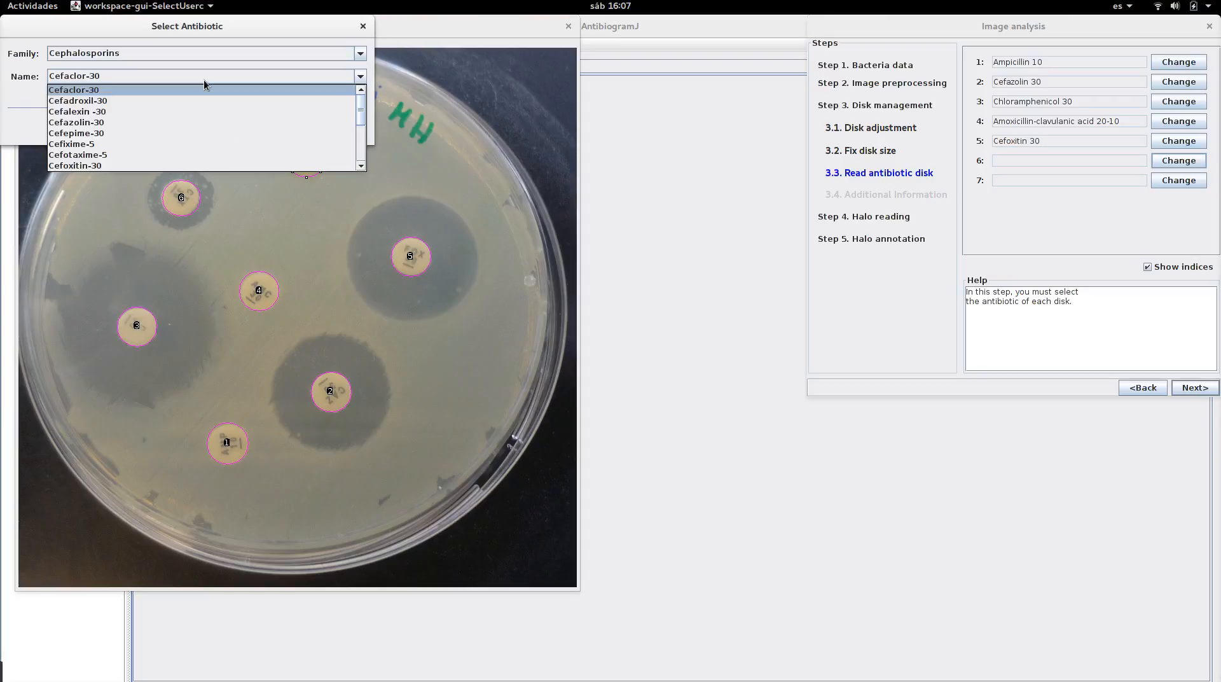
left_click(242, 157)
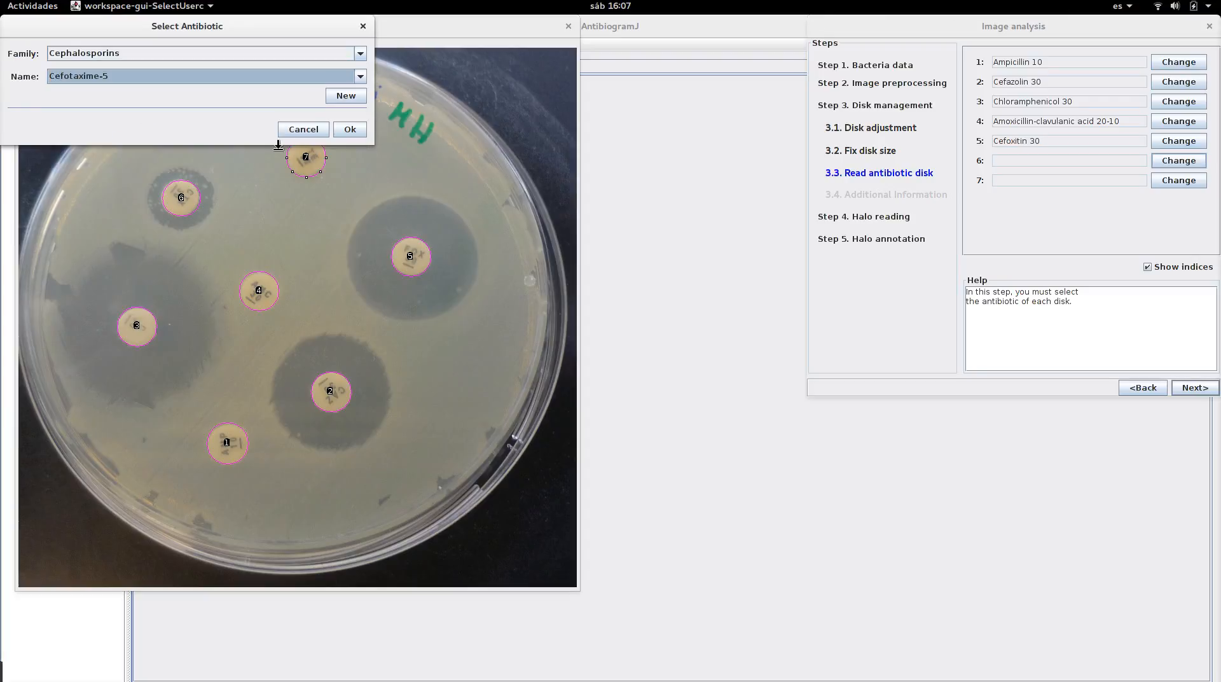
left_click(352, 133)
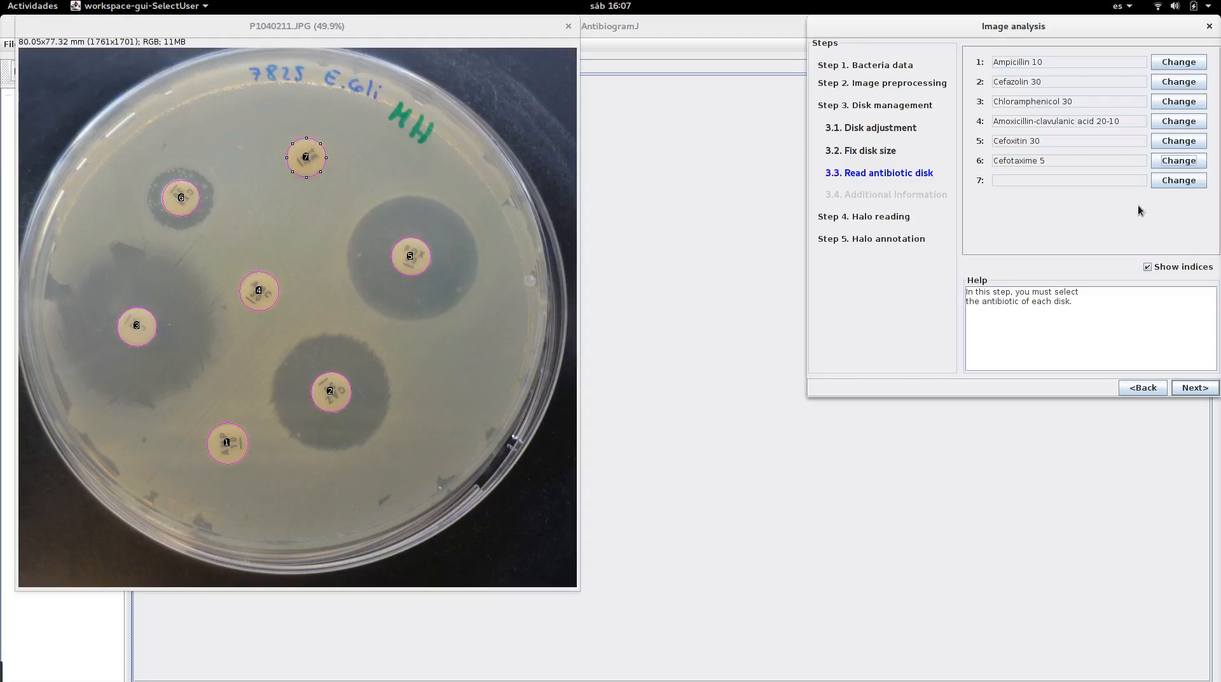
Assign Tetracycline-30 from the Tetracyclines family to disk 7
left_click(1175, 183)
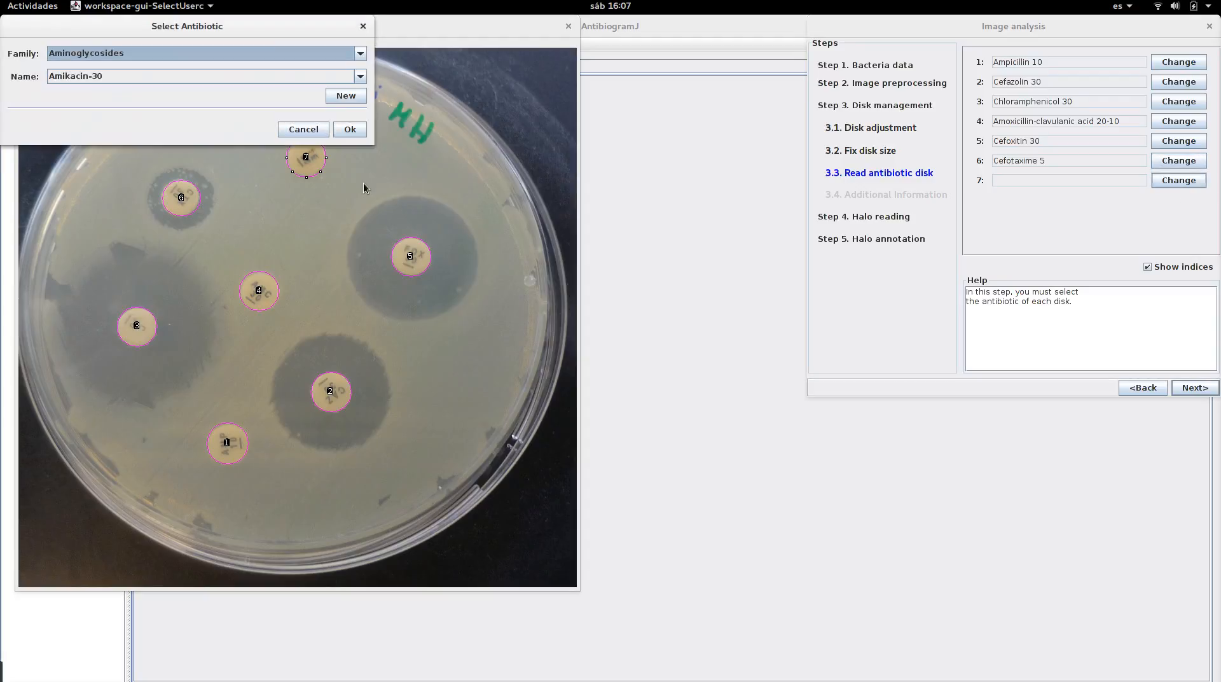
left_click(286, 49)
left_click(369, 98)
left_click(345, 52)
left_click_drag(359, 77, 363, 133)
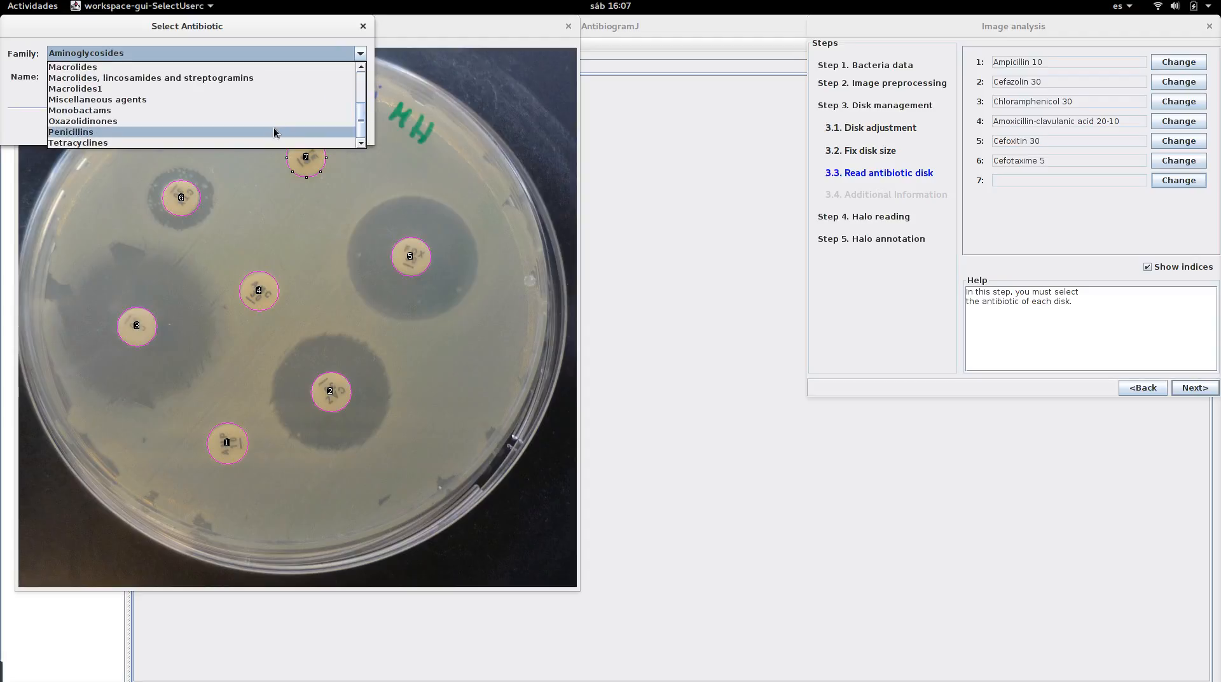
left_click(273, 141)
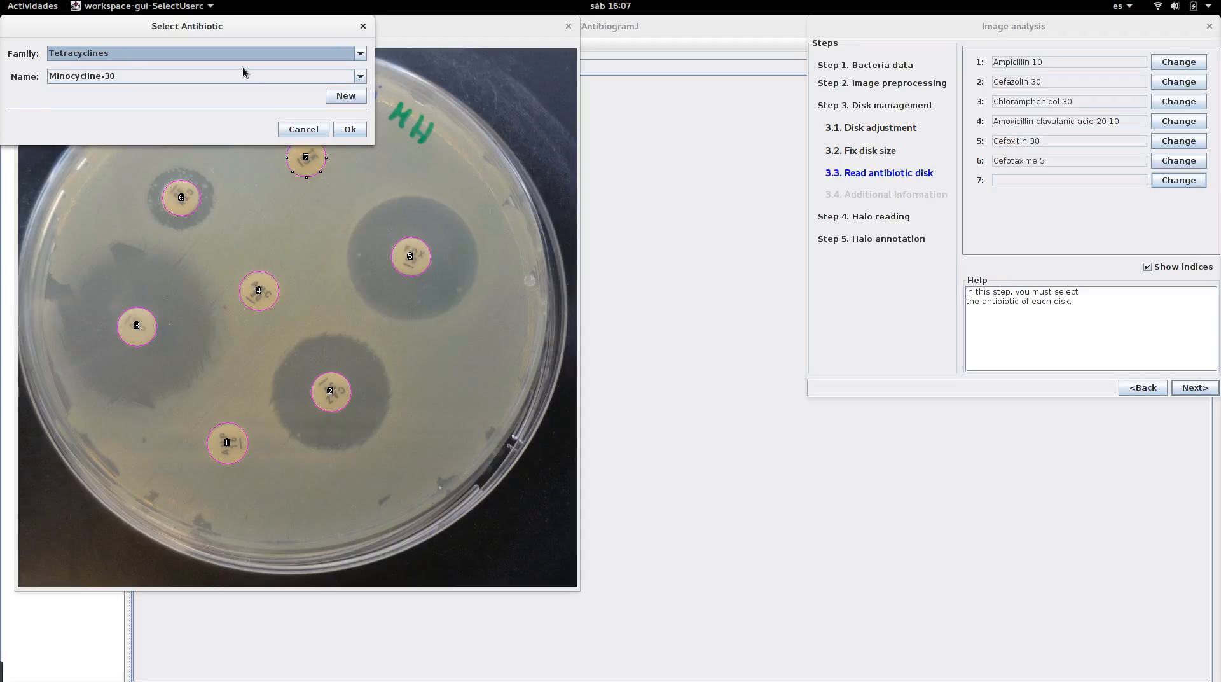
left_click(243, 74)
left_click(235, 101)
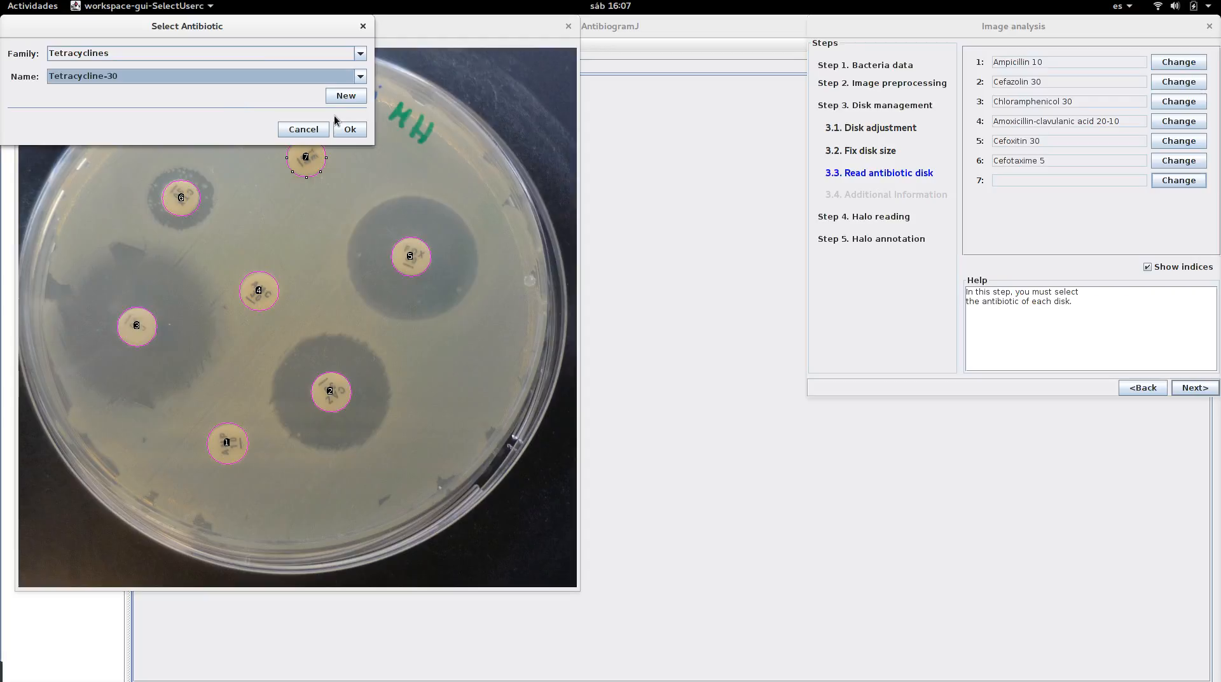
left_click(352, 129)
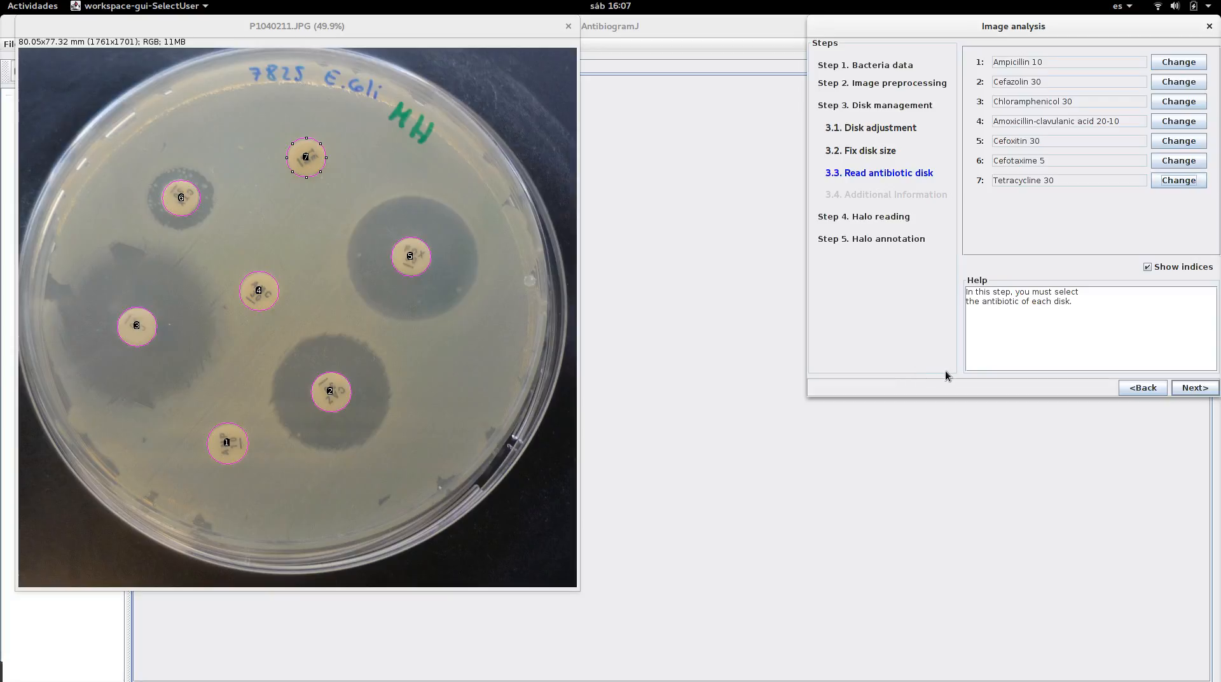
Continue to additional information and keep the plain Amoxicillin-clavulanic acid breakpoint option rather than the uncomplicated UTI one
left_click(1201, 387)
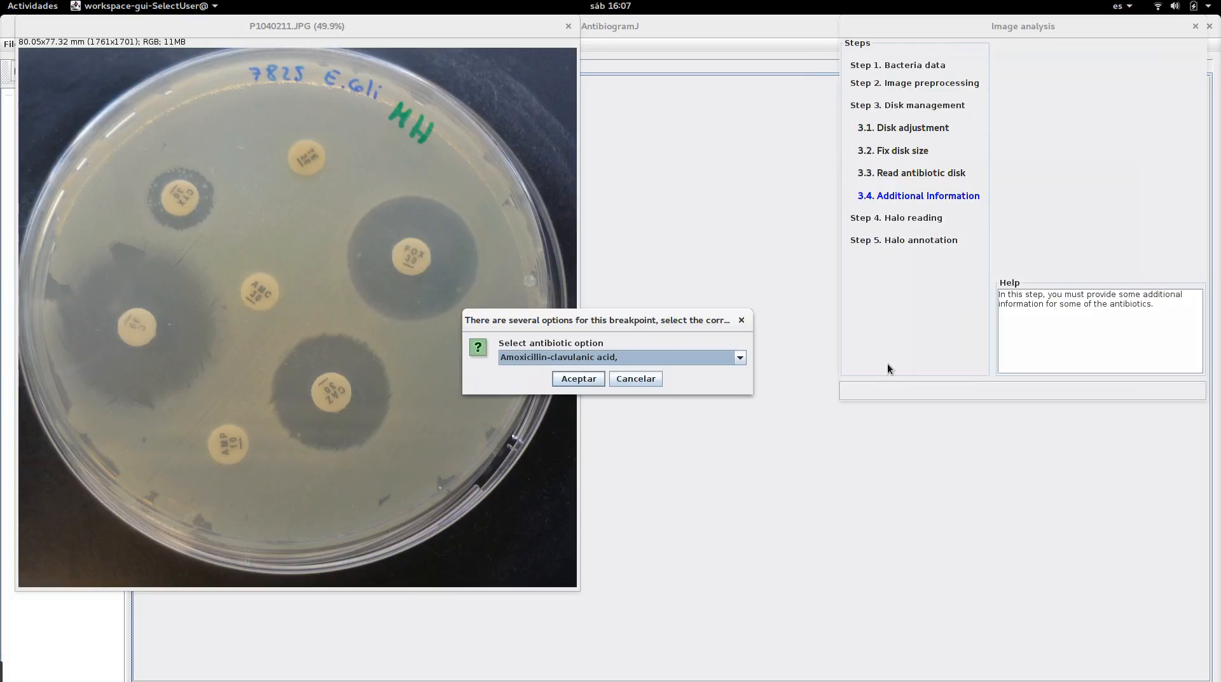
left_click(592, 360)
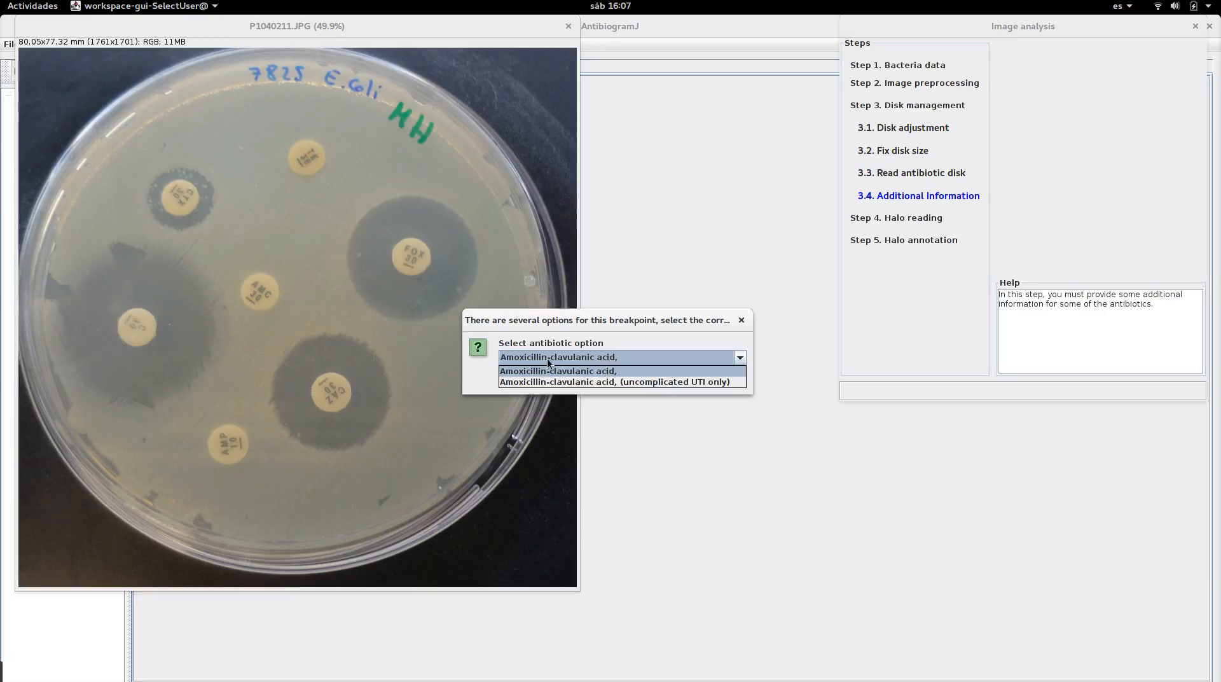
left_click(632, 384)
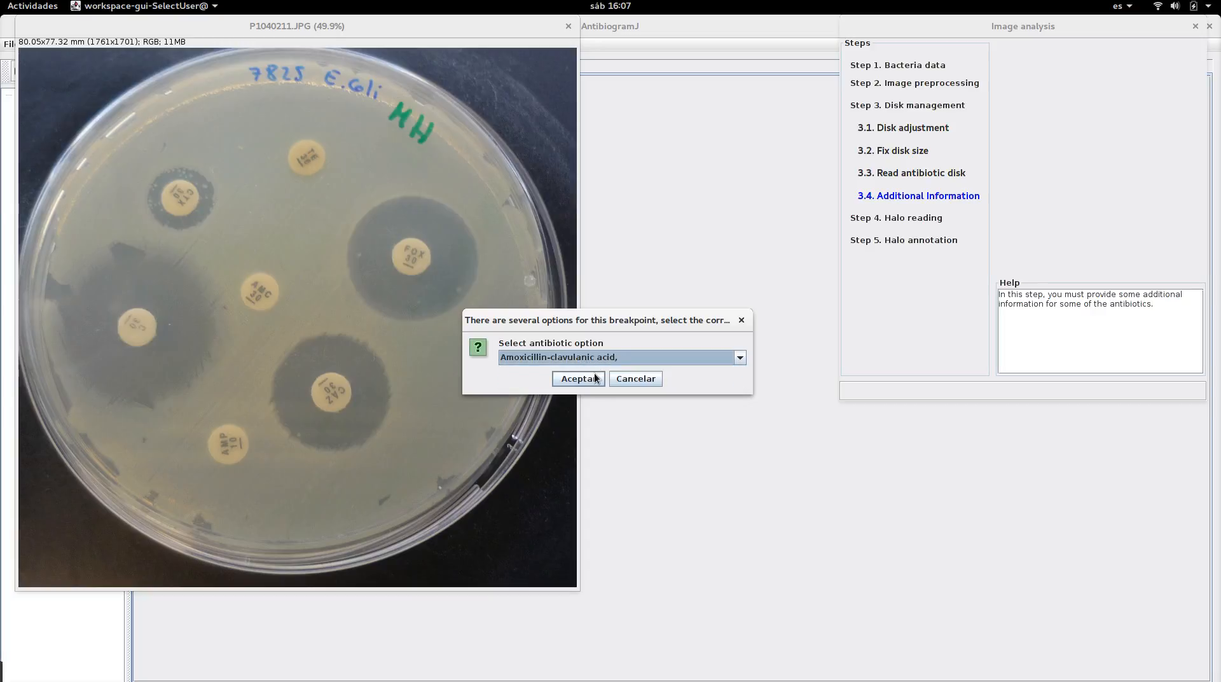
left_click(595, 375)
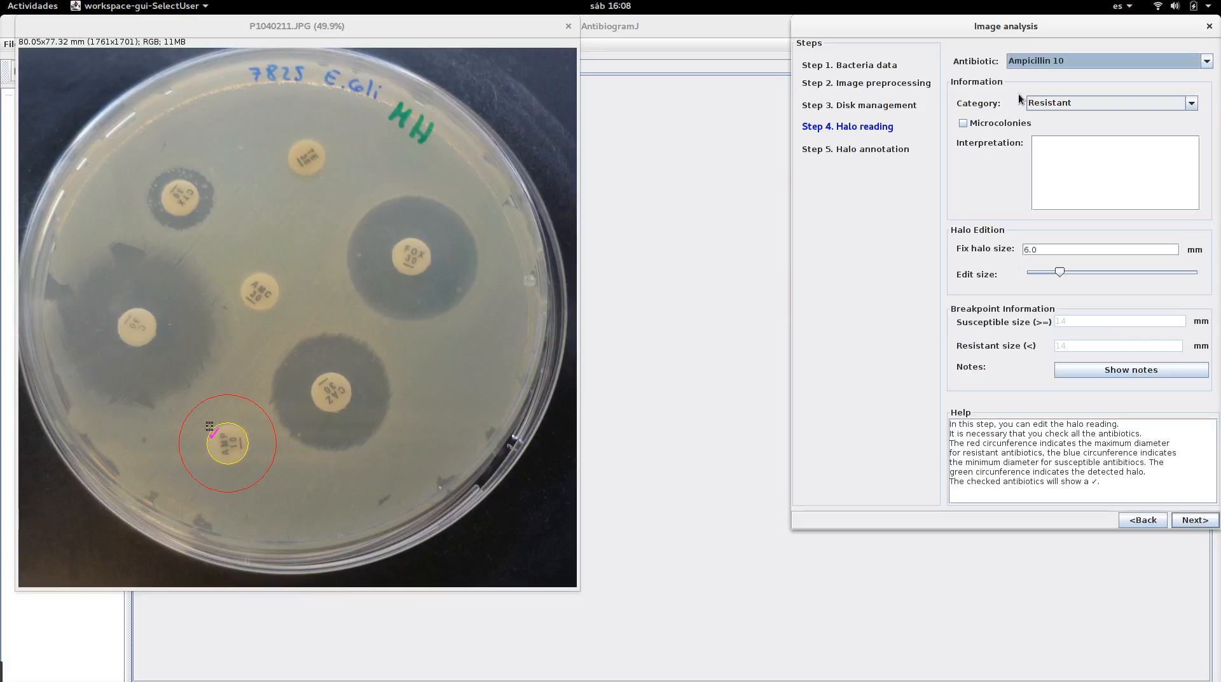
Review the halo readings of Cefazolin 30, Chloramphenicol 30, Amoxicillin-clavulanic acid 20-10 and Cefoxitin 30 one by one
left_click(1021, 64)
left_click(1024, 85)
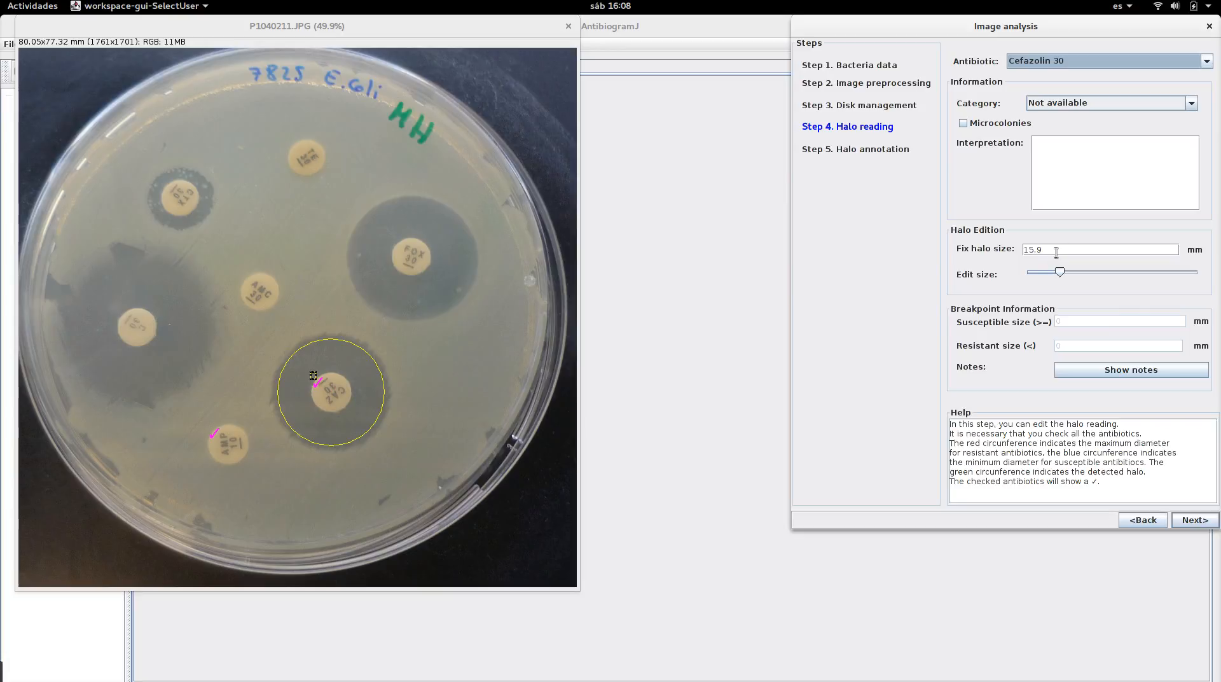
left_click(1070, 66)
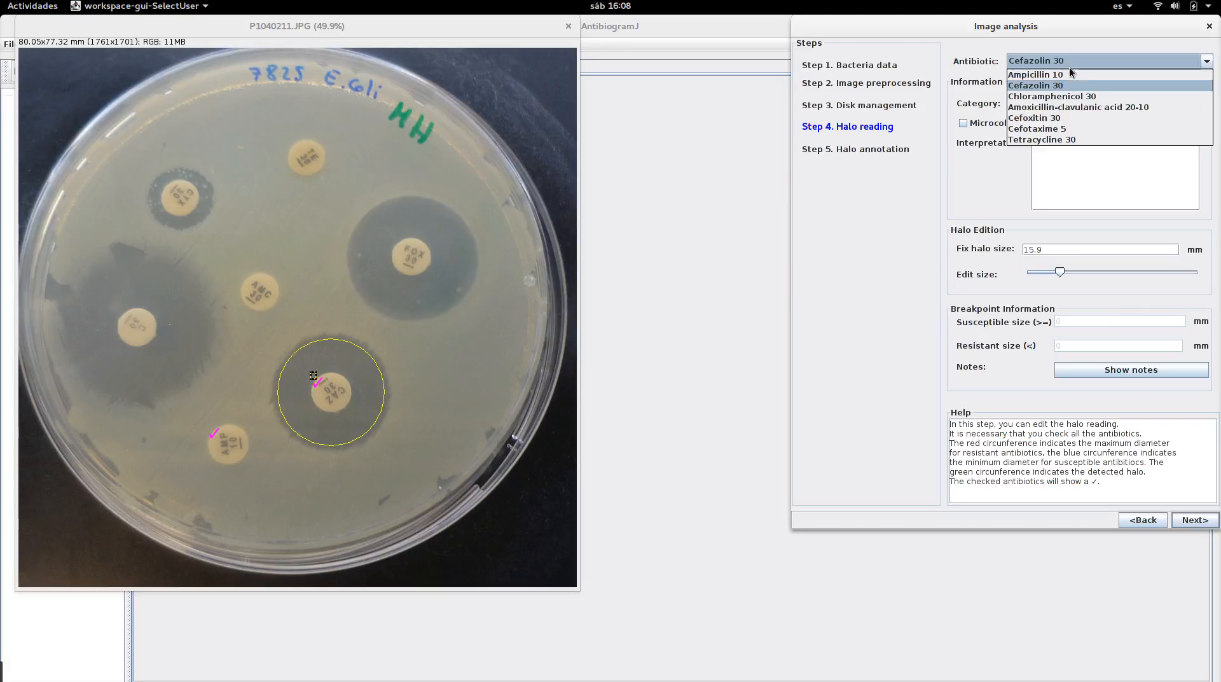
left_click(1067, 101)
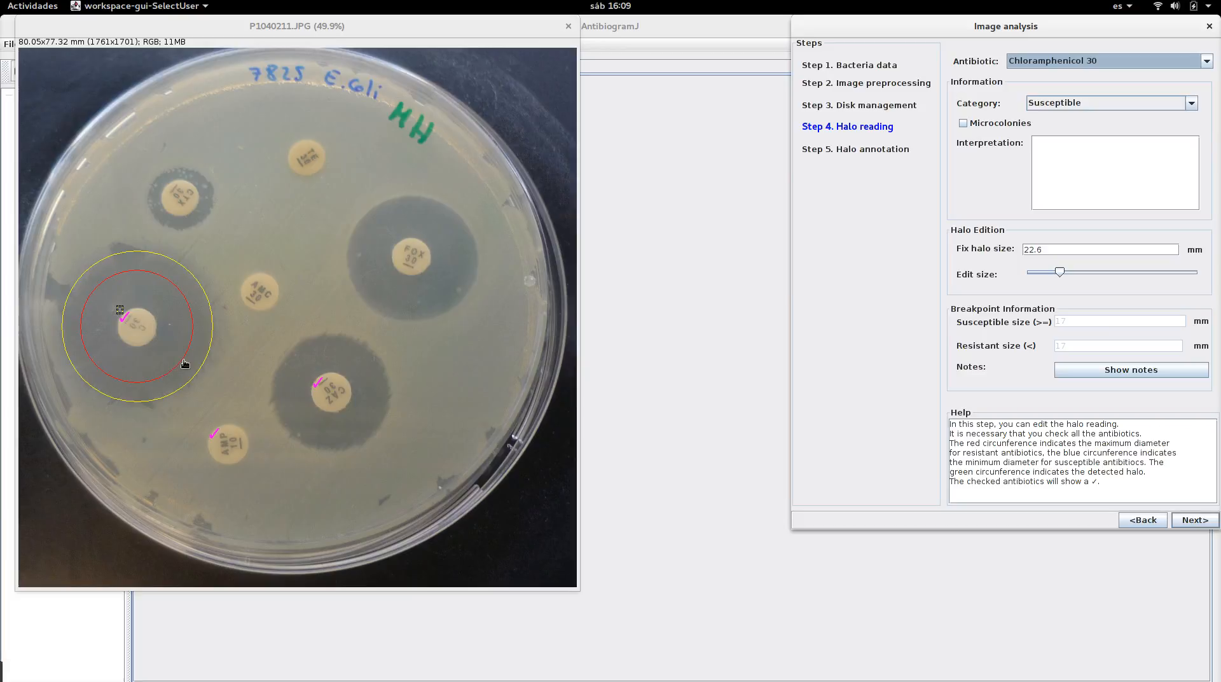
left_click(1075, 62)
left_click(1071, 112)
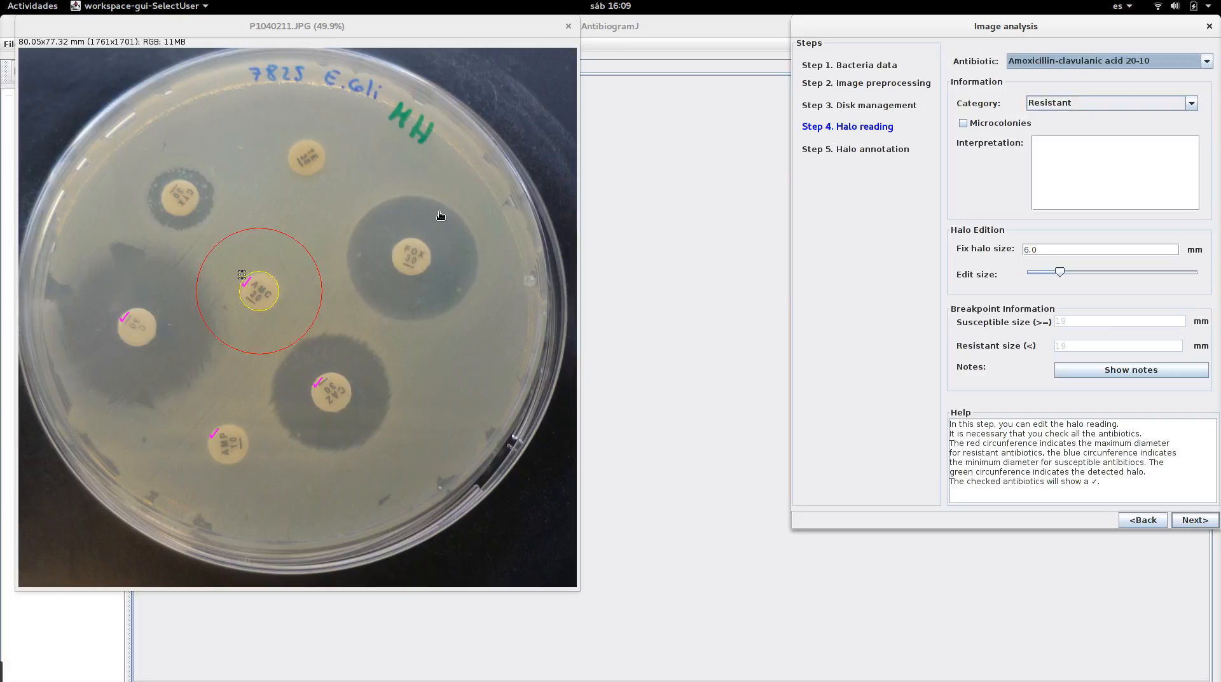
left_click(1027, 64)
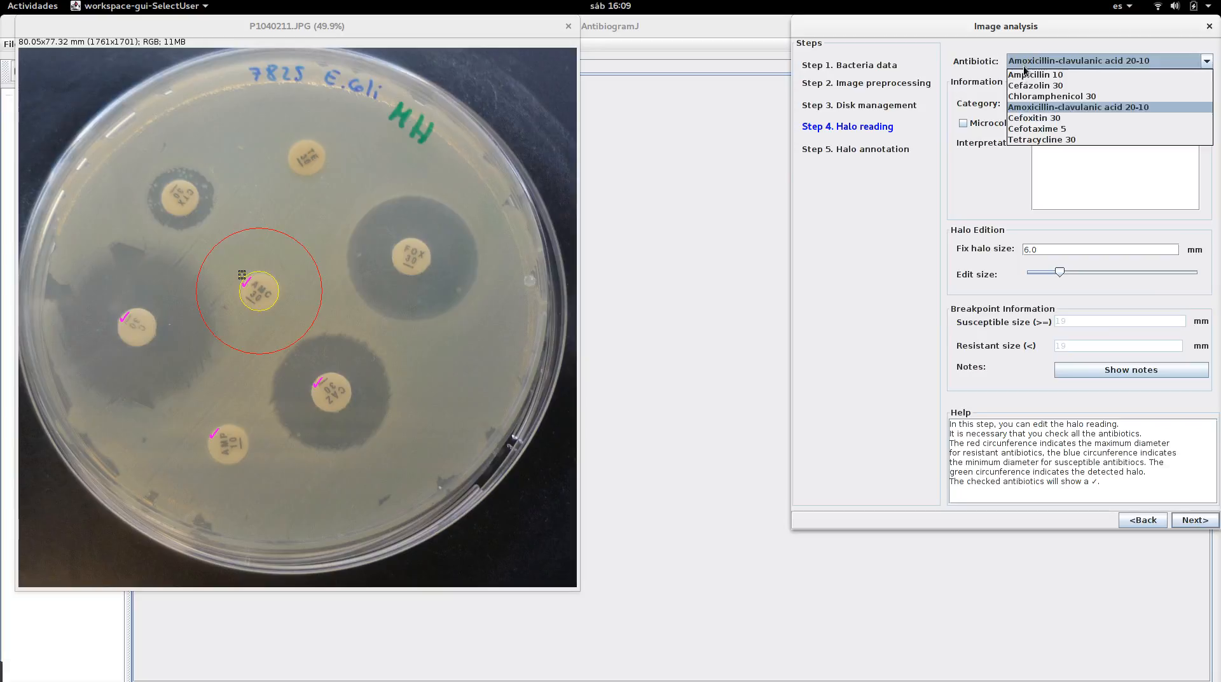
left_click(1032, 124)
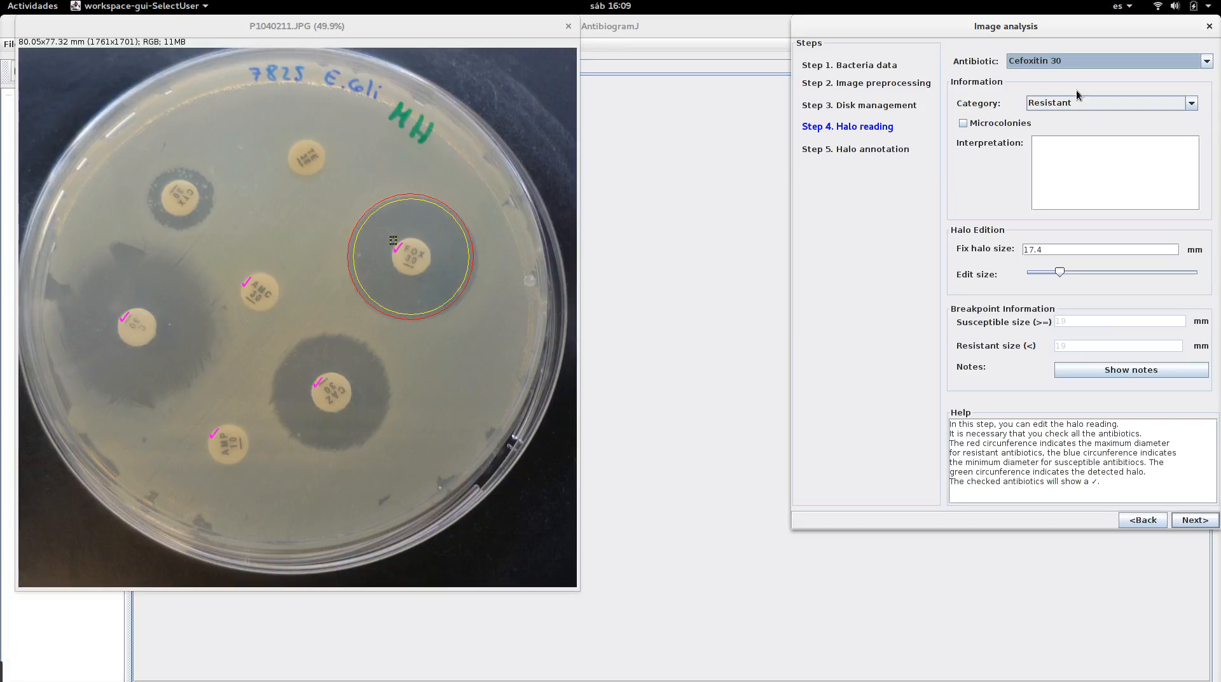
Select Cefotaxime 5, mark it as having microcolonies and set its halo size to 11.0 mm
left_click(1075, 63)
left_click(1053, 129)
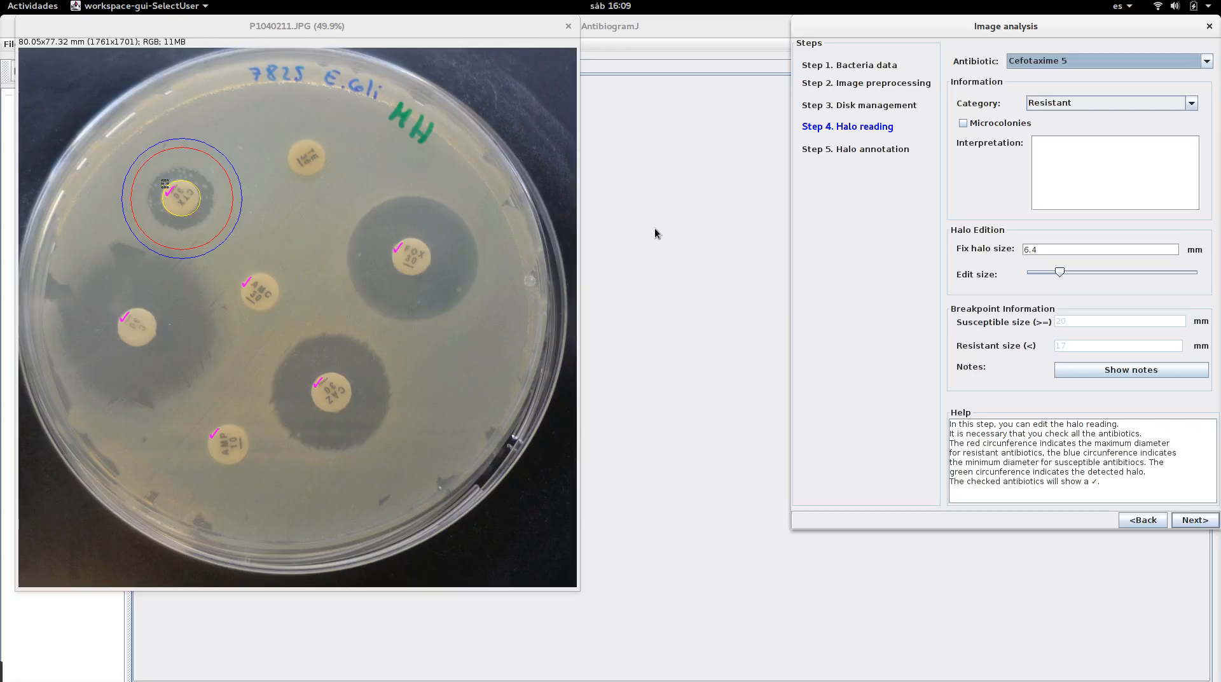
left_click_drag(1061, 279, 1051, 282)
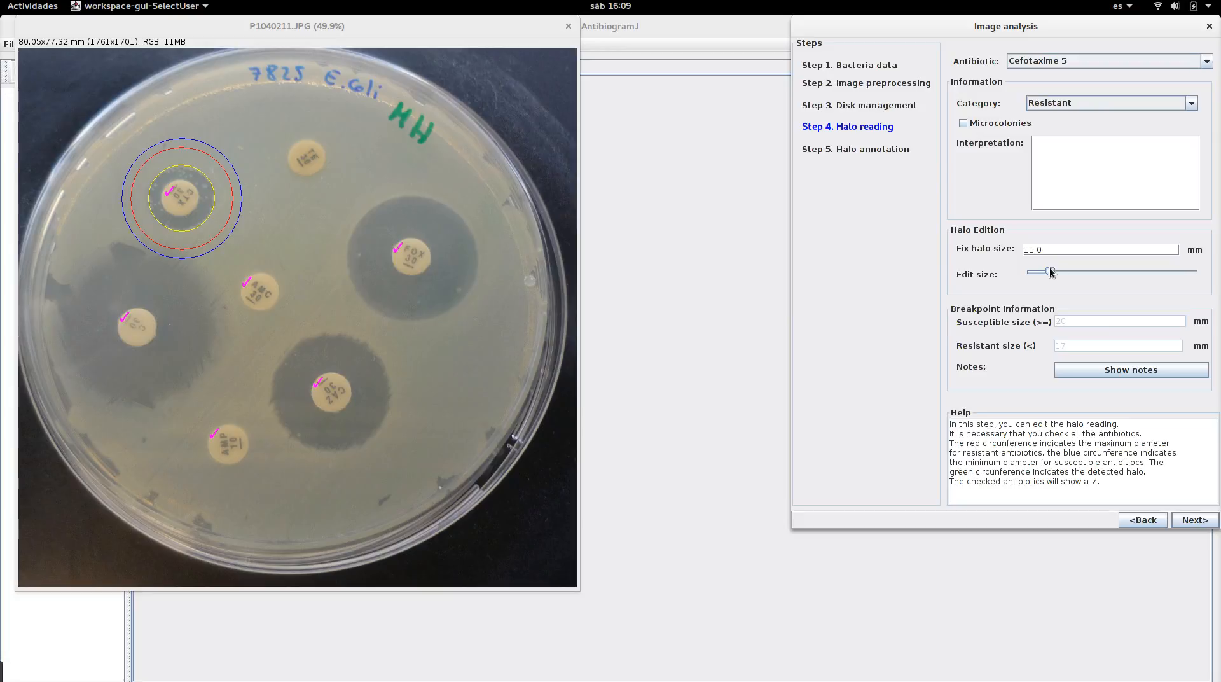
left_click_drag(1050, 268, 1087, 275)
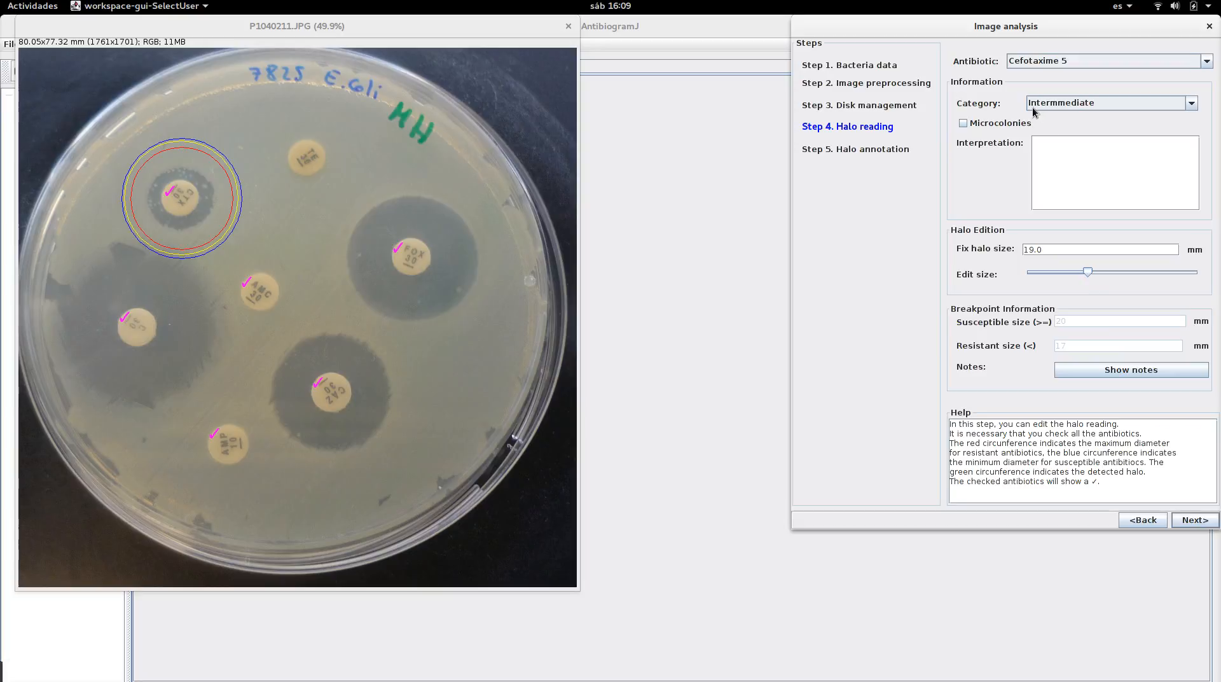
left_click_drag(1089, 274, 1111, 275)
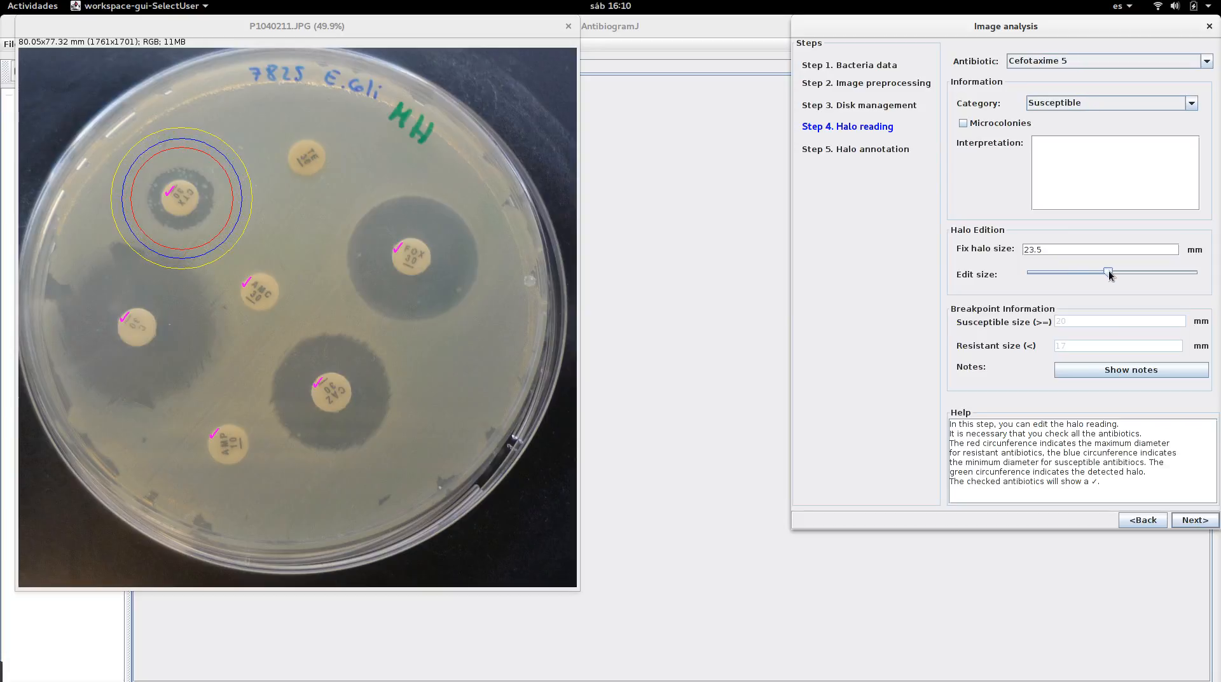
left_click(1078, 250)
type("6")
left_click(1037, 63)
left_click(980, 122)
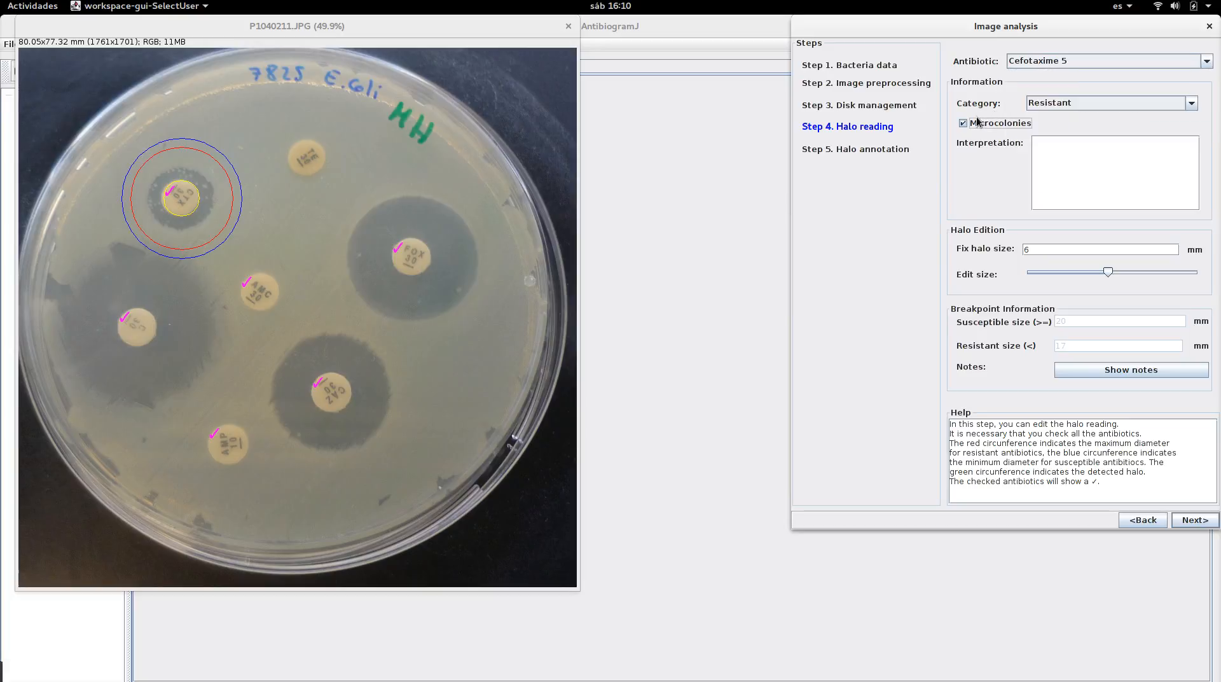
left_click_drag(1109, 273, 1056, 273)
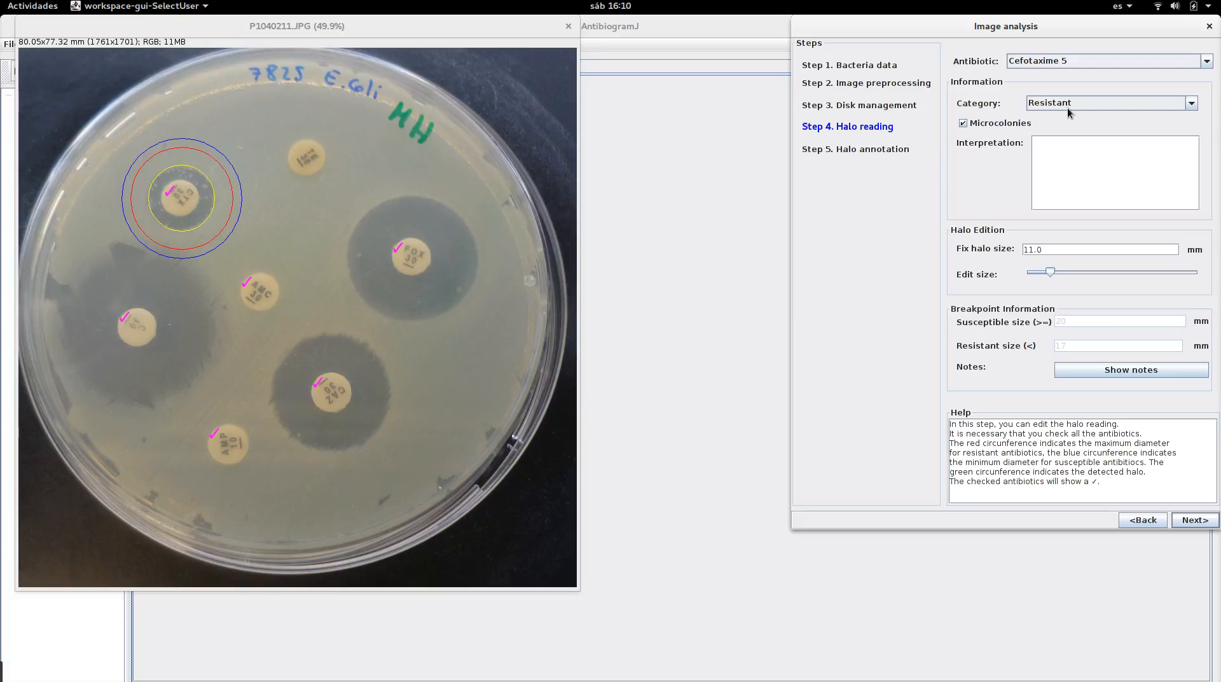
Check the Tetracycline 30 reading and proceed to the halo annotation step
left_click(1059, 68)
left_click(1050, 141)
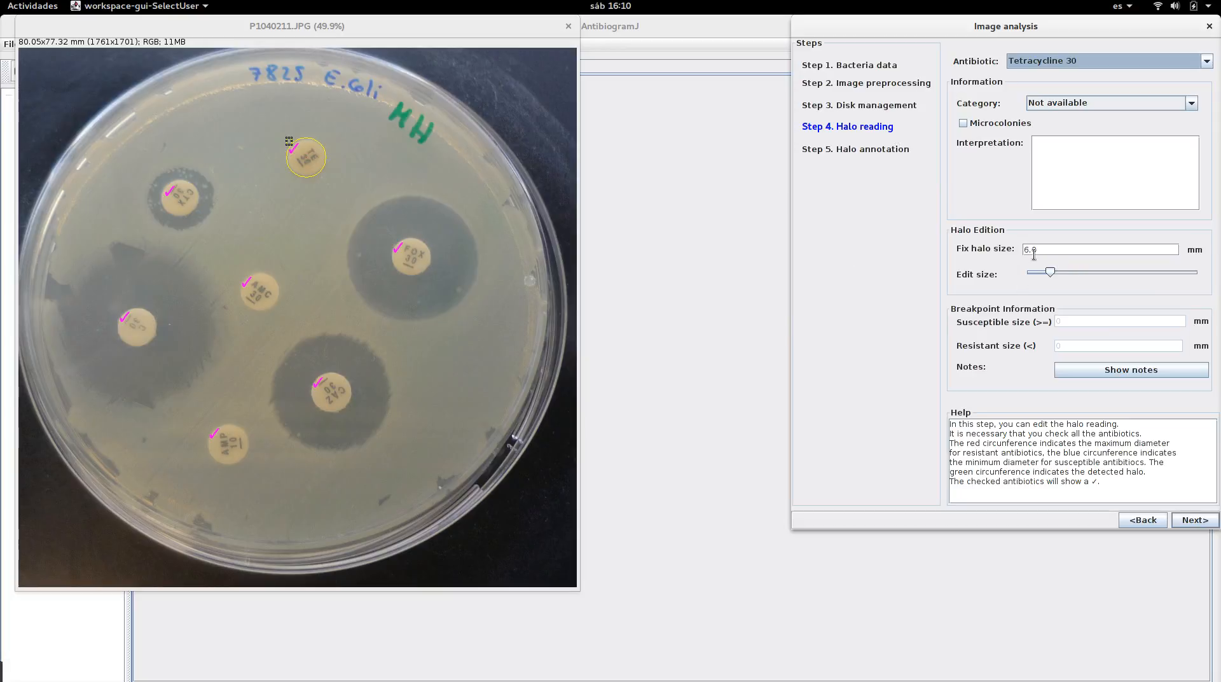
left_click(1187, 521)
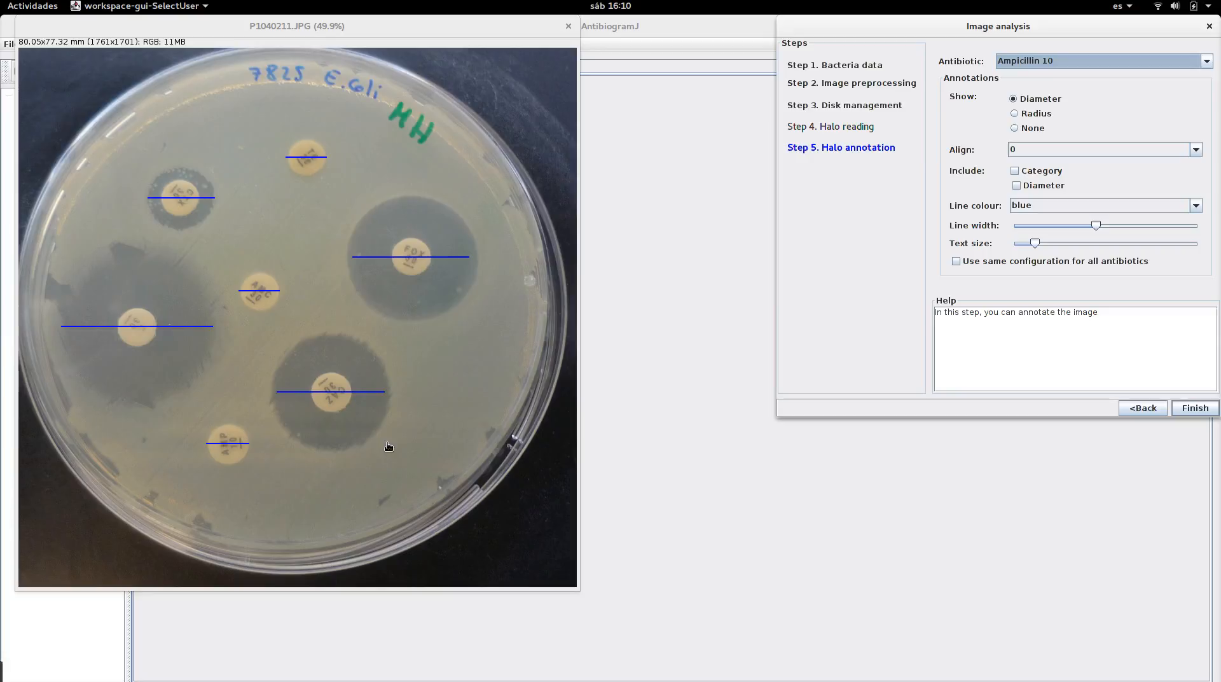
Include category and diameter in the annotations and enlarge the annotation text size
left_click(1043, 171)
left_click(1044, 187)
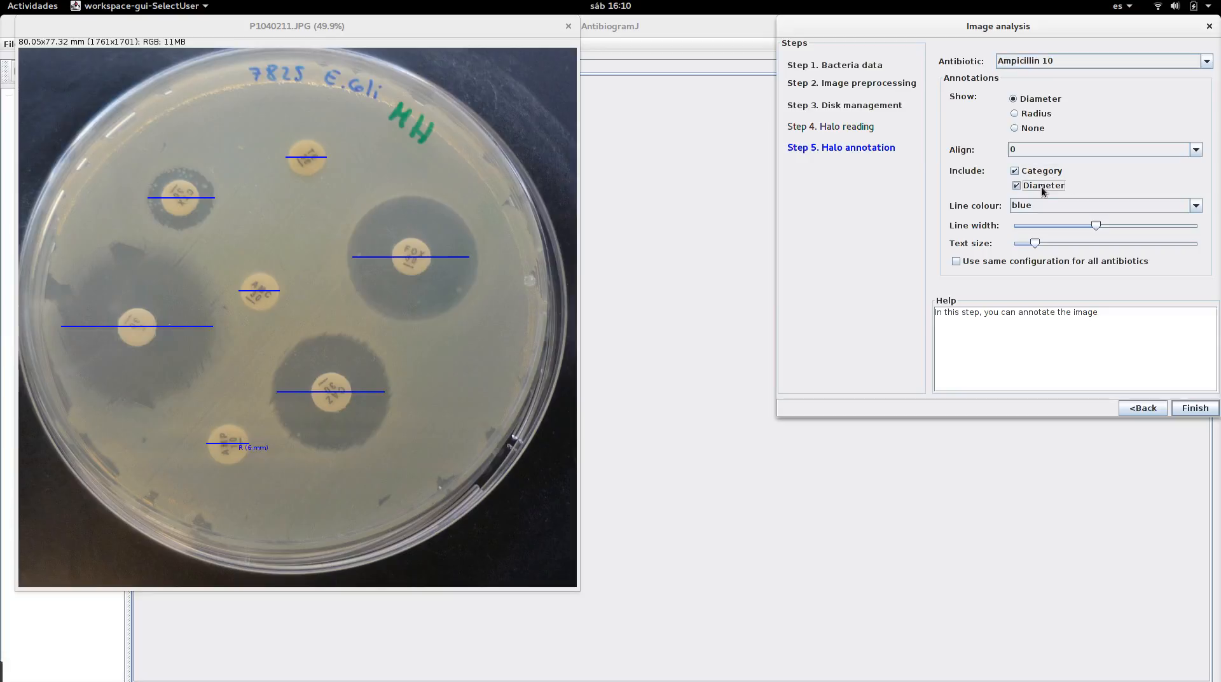
left_click_drag(1035, 243, 1082, 244)
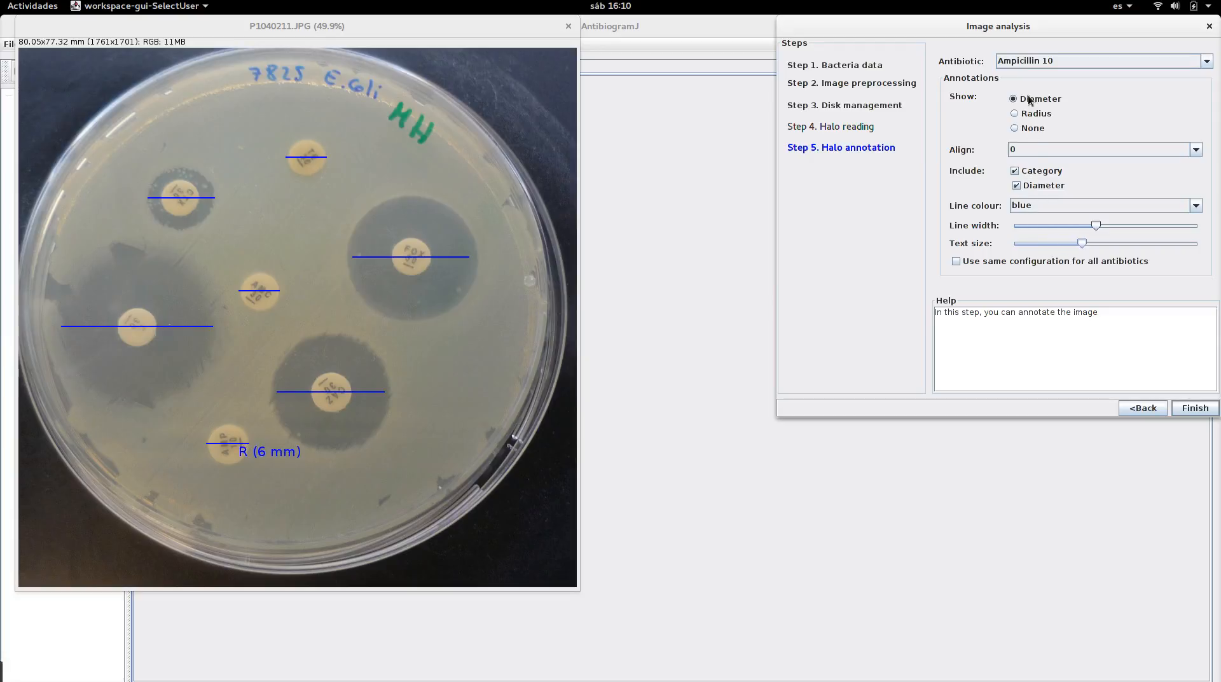
Show the radius instead of the diameter, trying a 135 alignment before setting alignment back to 0
left_click(1032, 117)
left_click(1034, 150)
left_click(1032, 203)
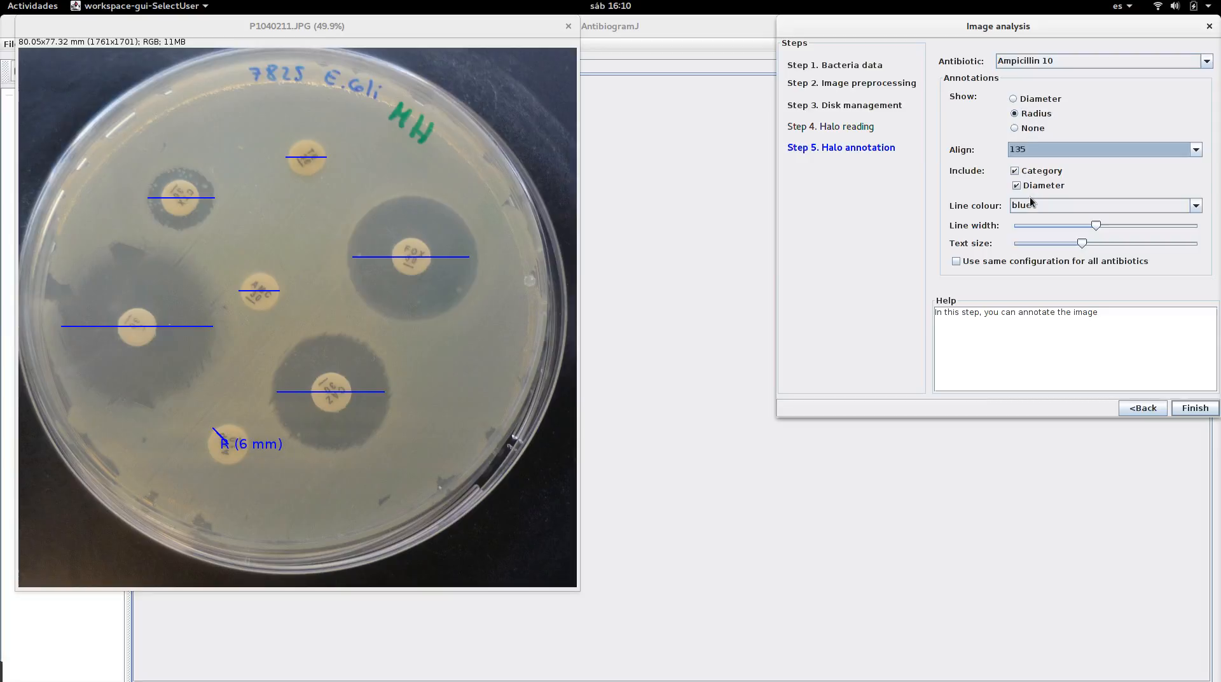
left_click(1030, 150)
left_click(1024, 163)
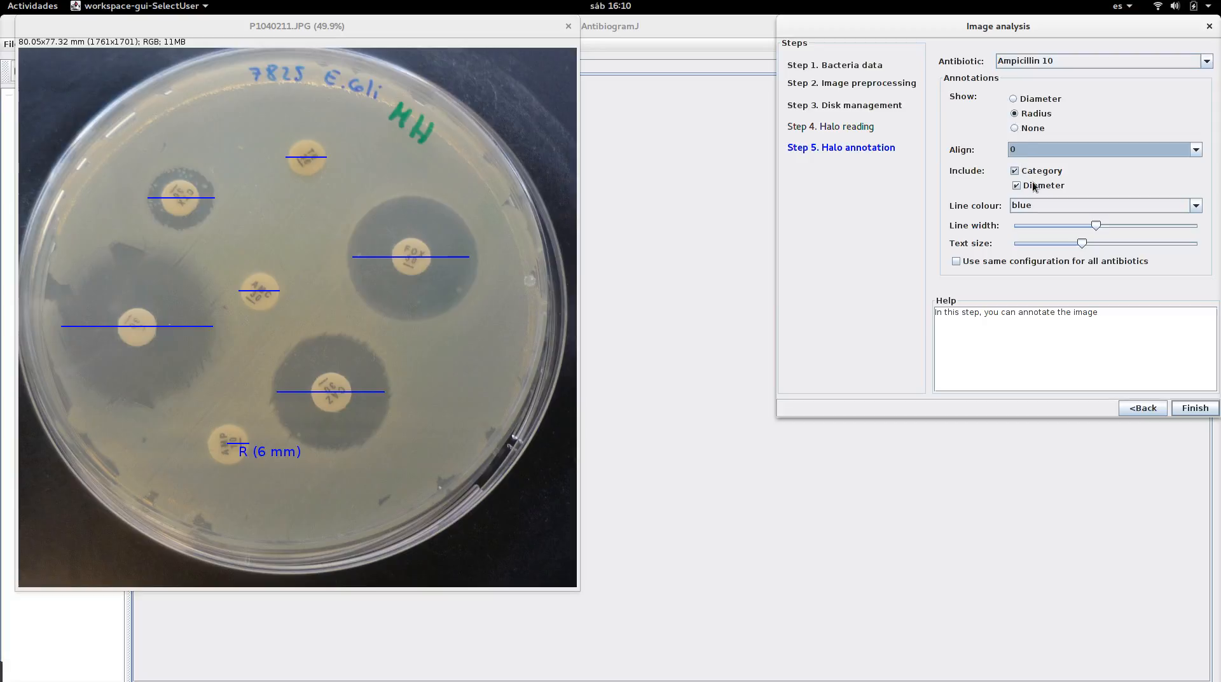
Use the same annotation configuration for all antibiotics and increase the text size slightly
left_click(1028, 261)
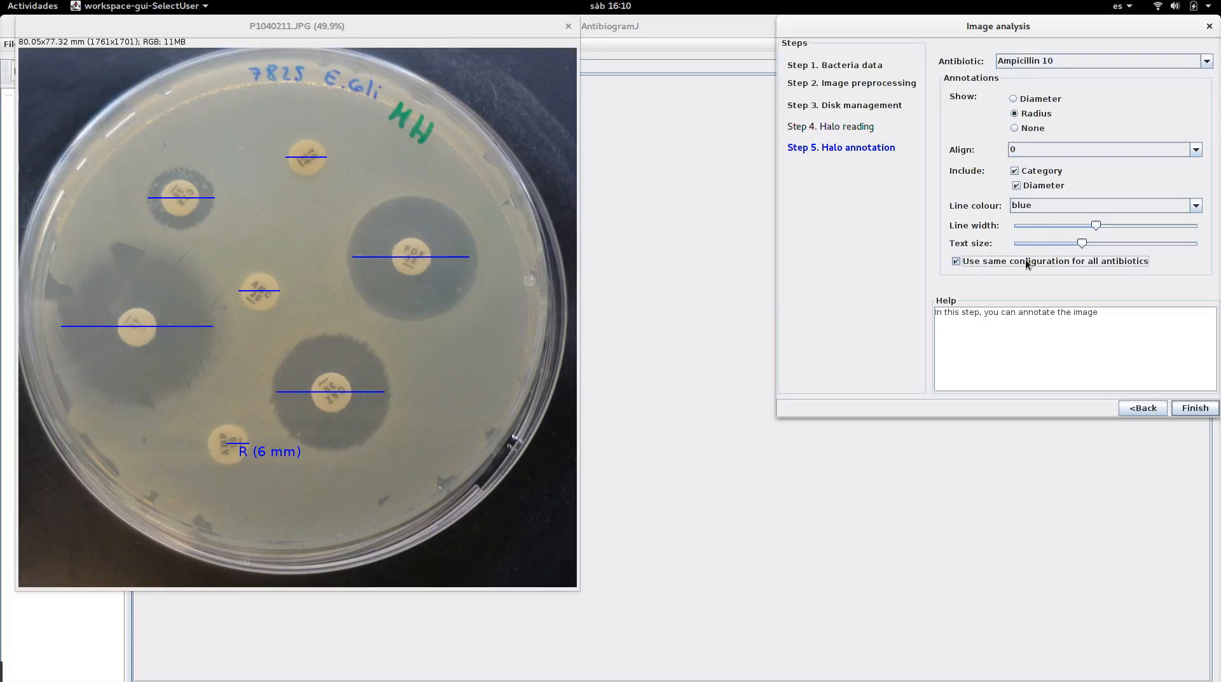
left_click(1080, 245)
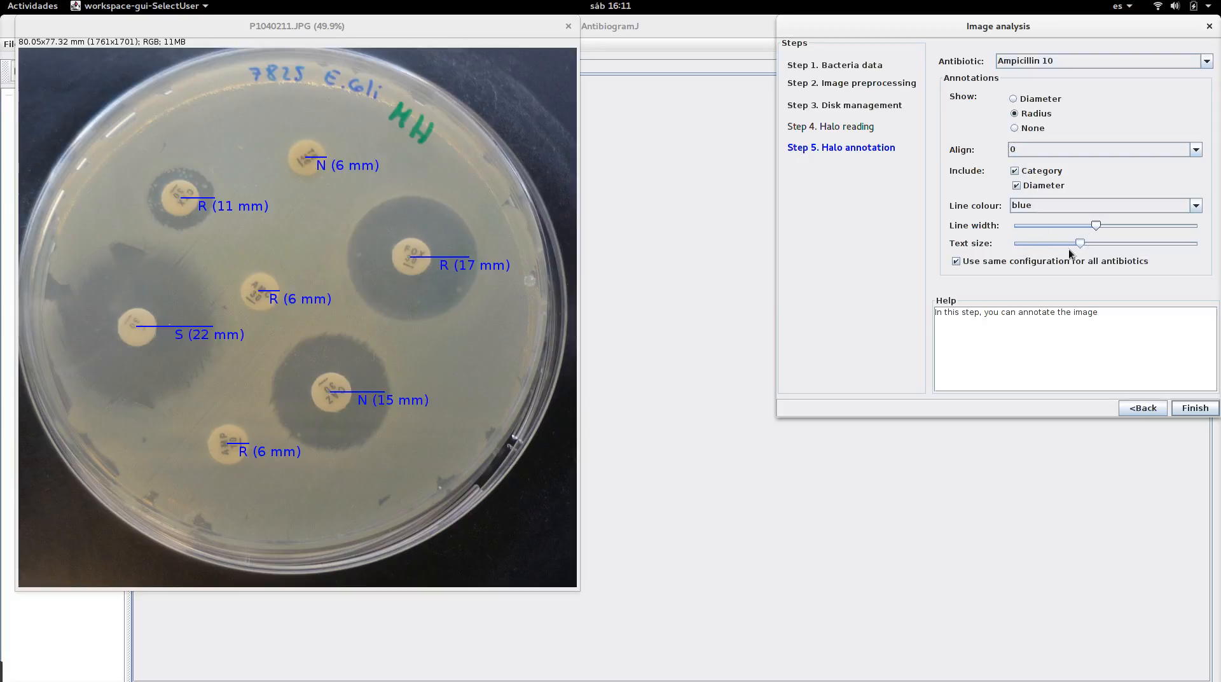
mouse_move(1080, 246)
left_mouse_down()
mouse_move(1059, 246)
mouse_move(1095, 246)
left_mouse_up()
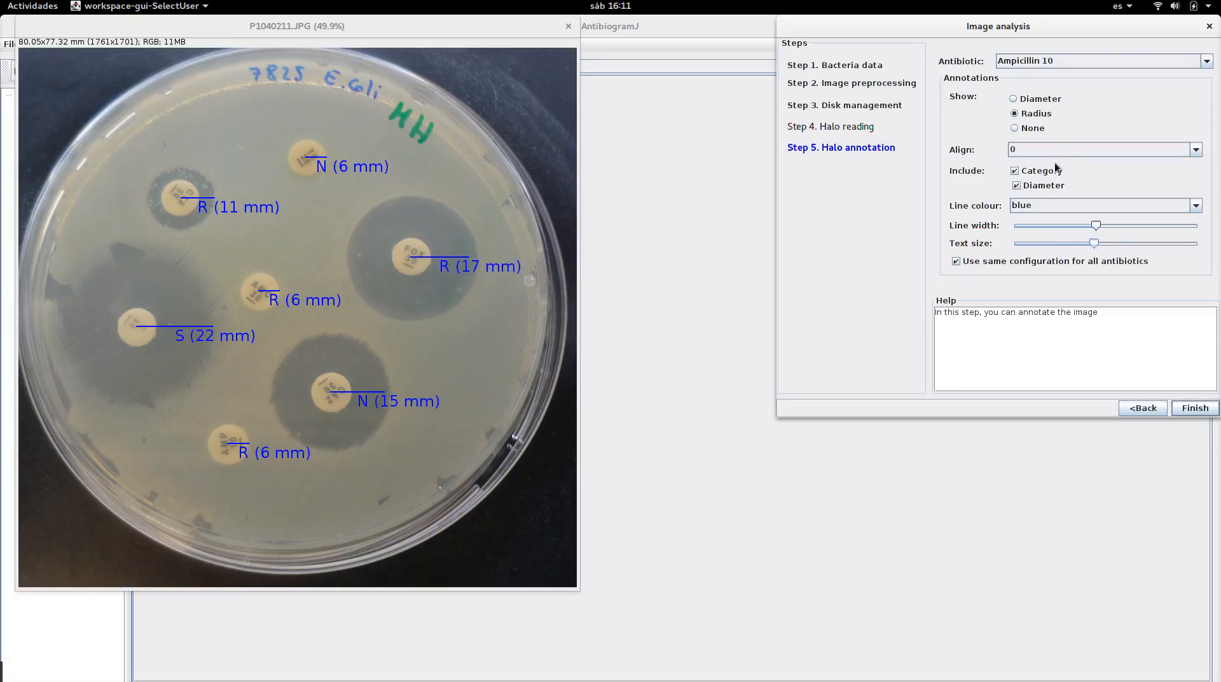
Set the annotation line colour to green and finish the image analysis
left_click(1055, 205)
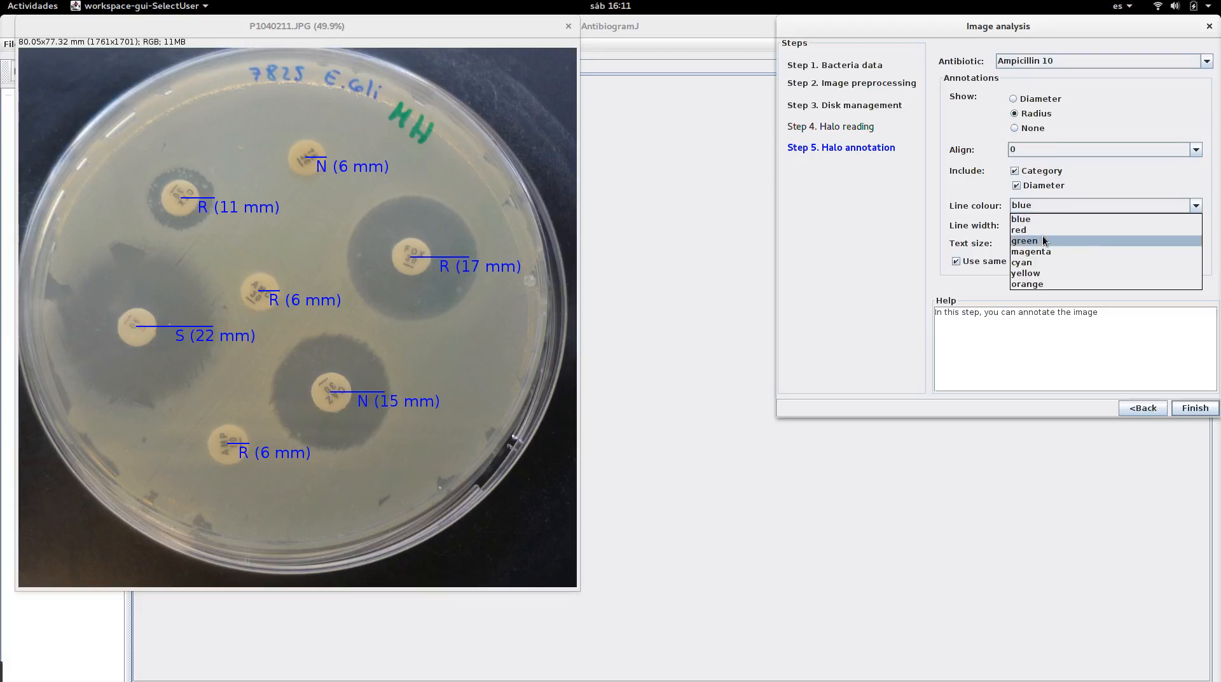
left_click(1044, 235)
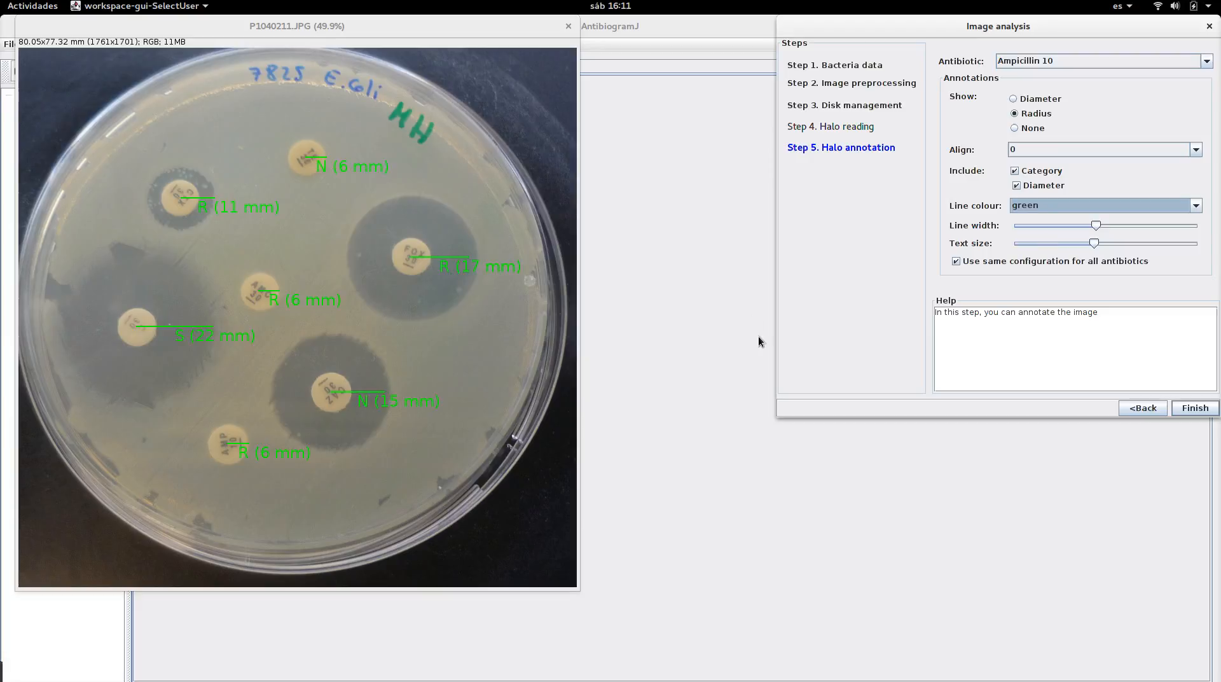
left_click(1202, 410)
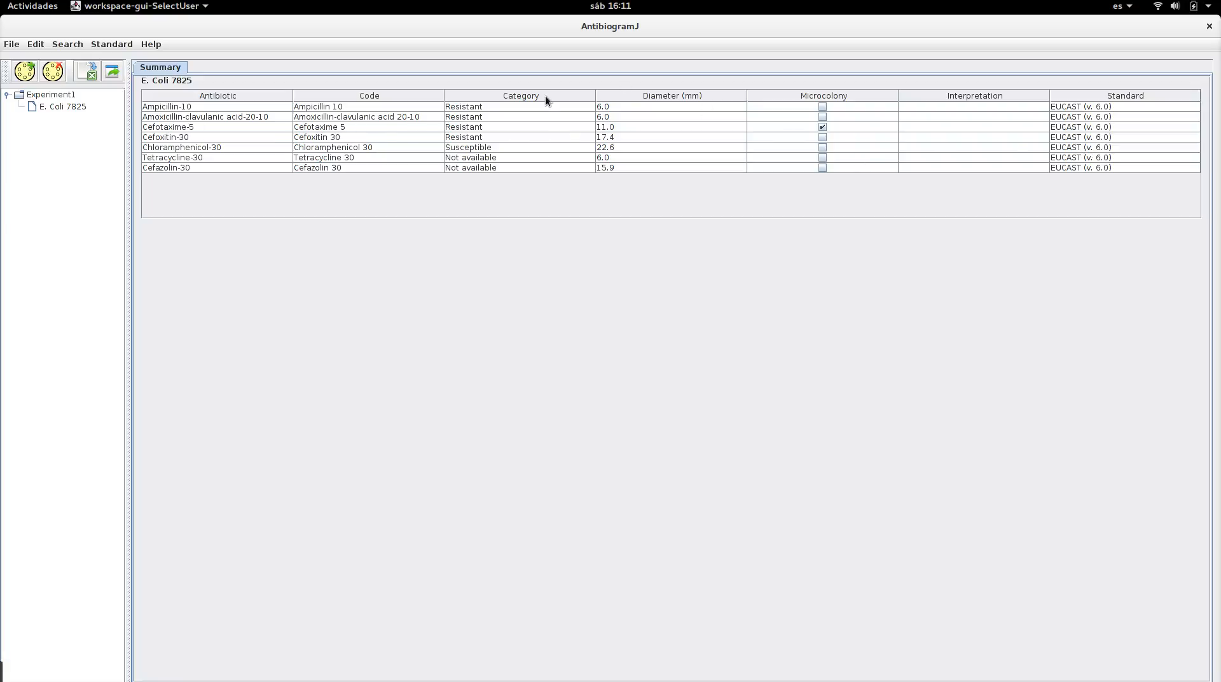
Open the E. Coli 7825 result and display its image with annotations
double_click(62, 106)
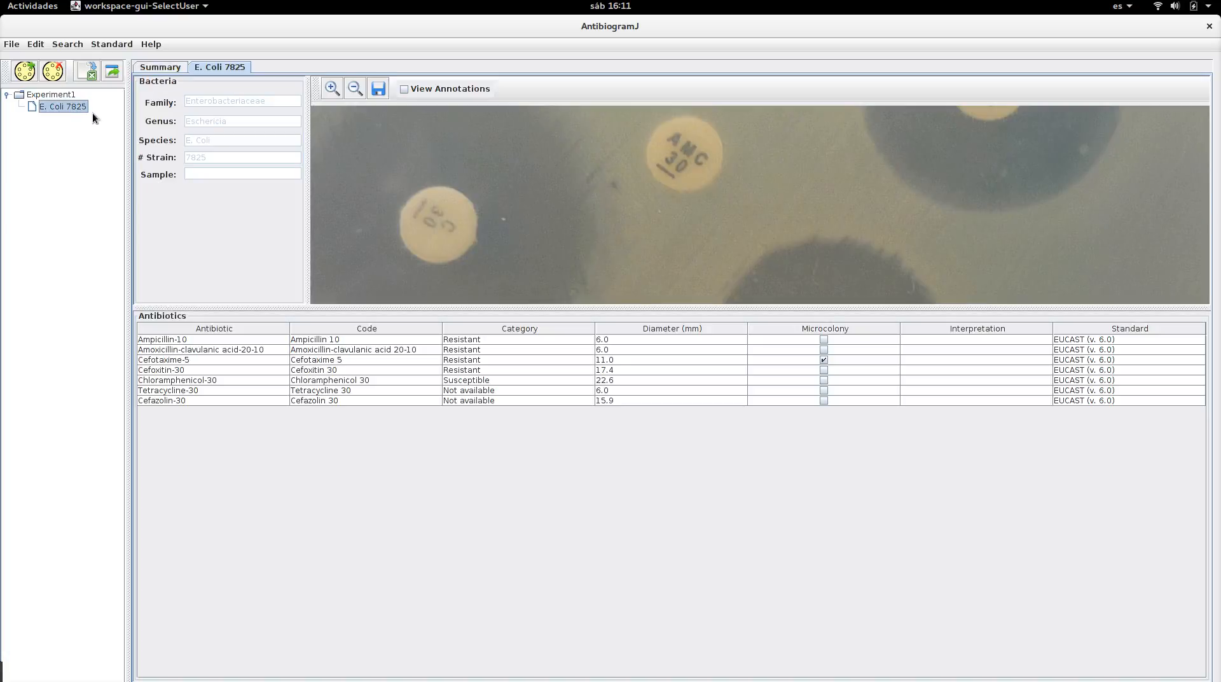
left_click(354, 89)
left_click(354, 89)
left_click_drag(724, 309, 743, 401)
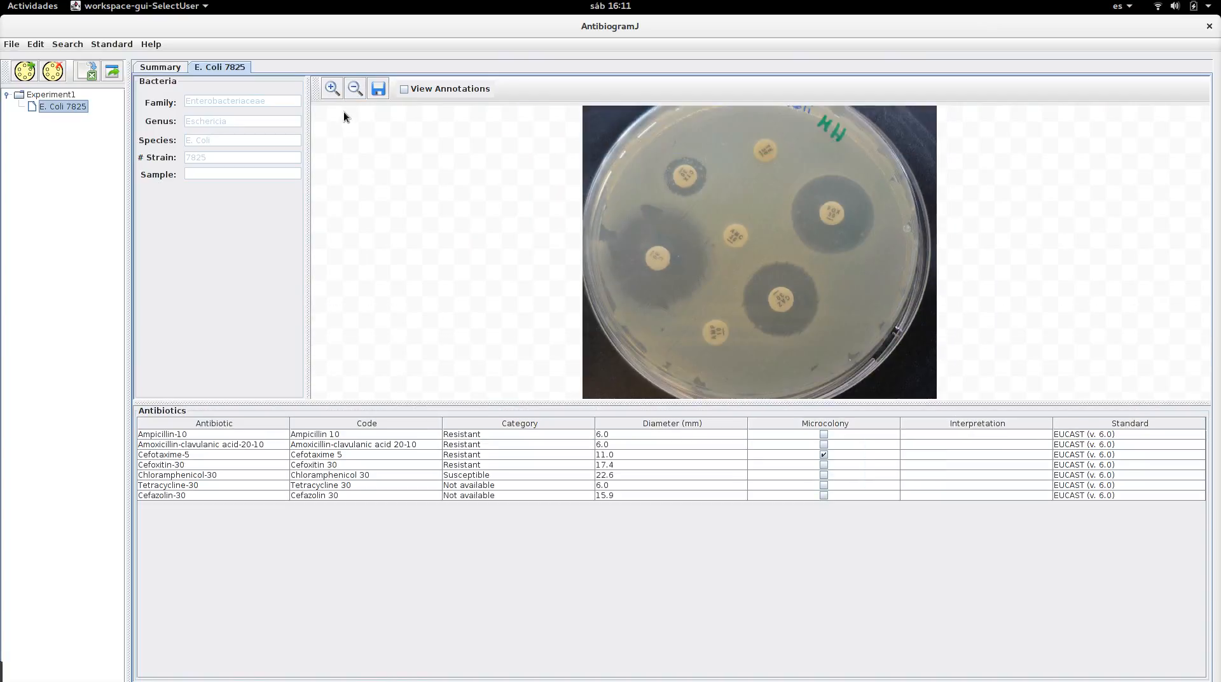
left_click(354, 89)
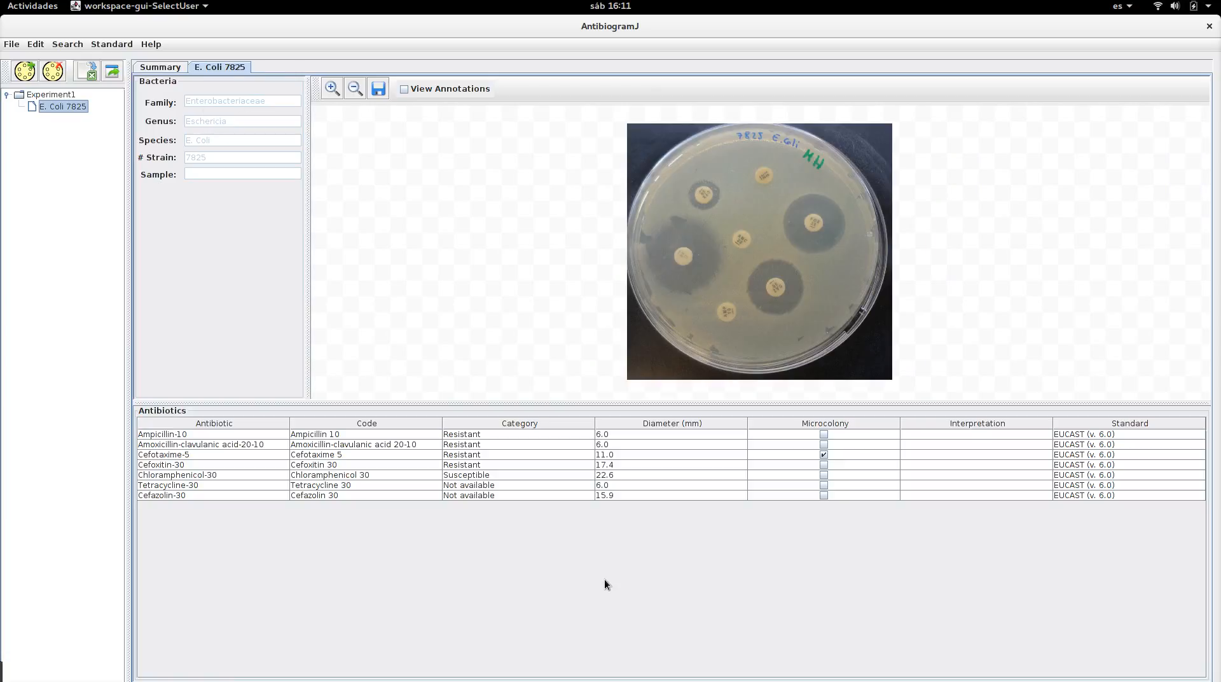
left_click(404, 91)
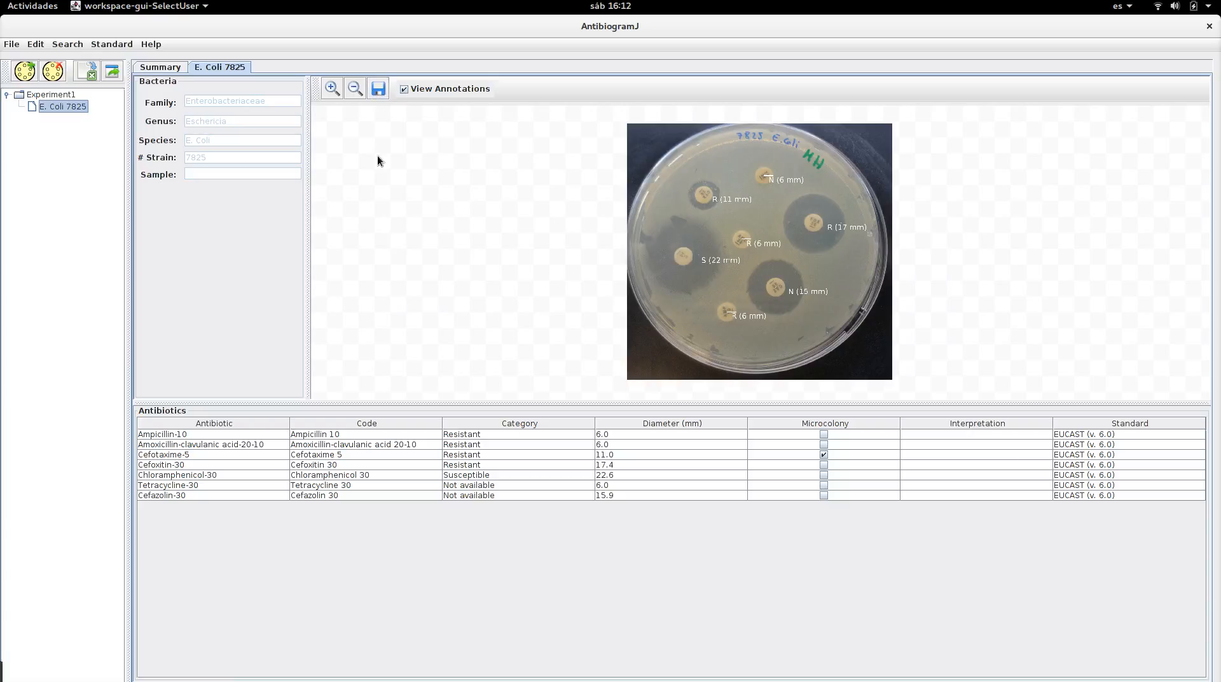
mouse_move(4, 677)
left_click(13, 674)
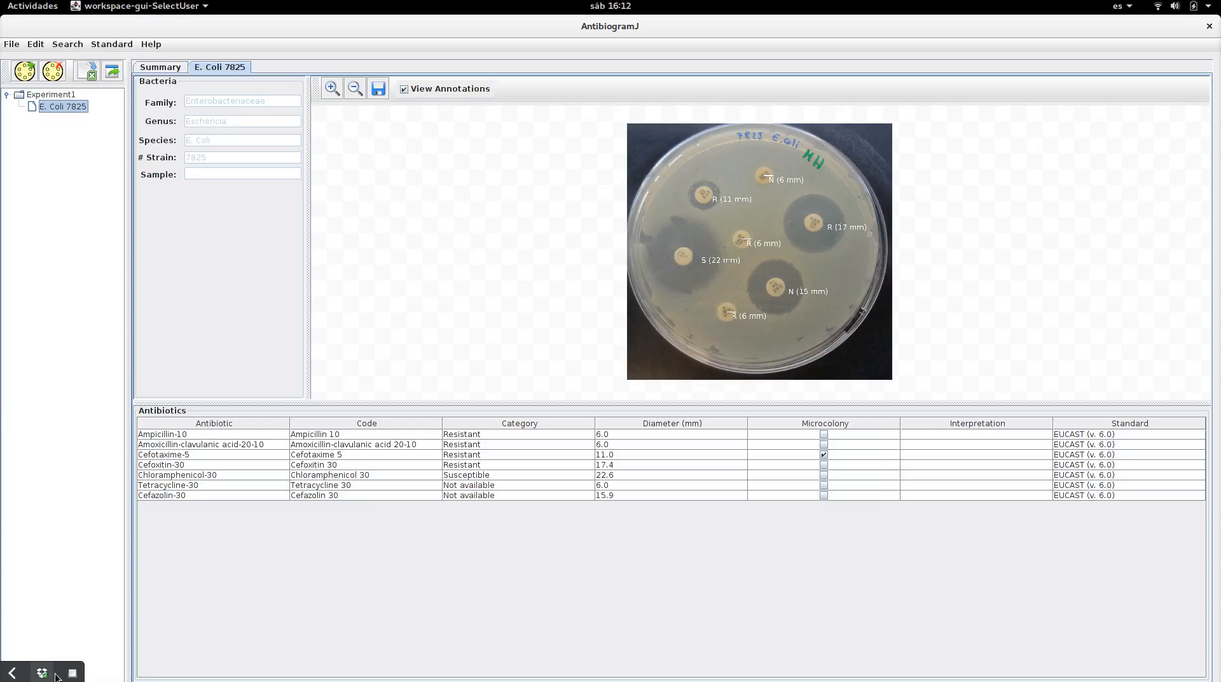